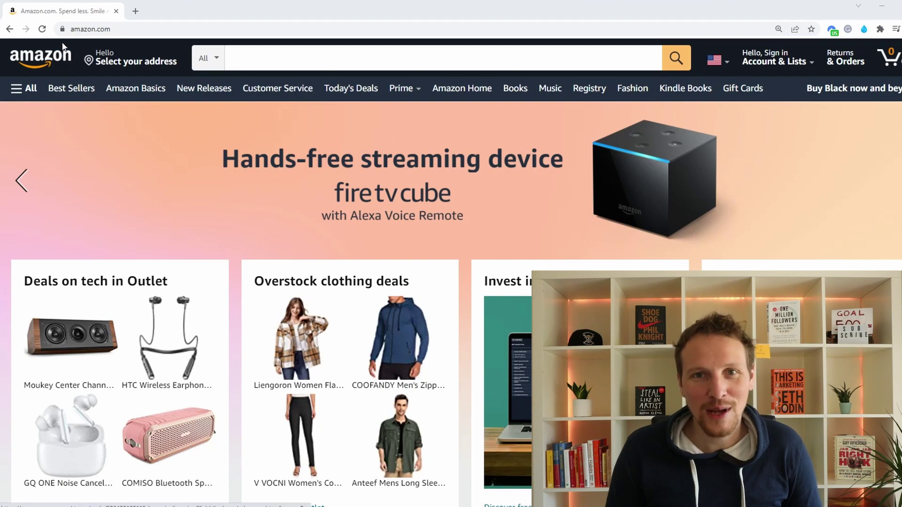
Scroll to the amazon.com footer and follow Become an Affiliate to Amazon Associates
scroll(365, 236, "down", 4)
scroll(369, 248, "down", 4)
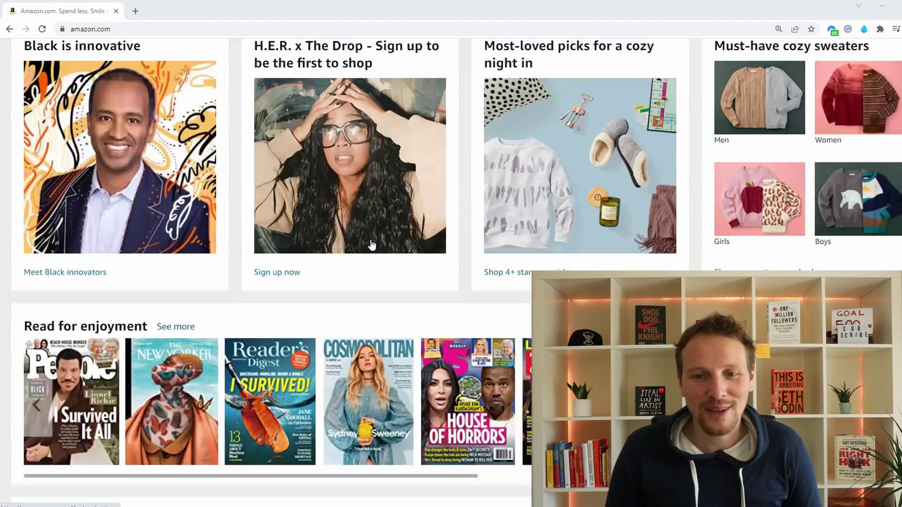
scroll(370, 248, "down", 4)
scroll(369, 247, "down", 4)
scroll(369, 247, "down", 5)
scroll(368, 244, "down", 10)
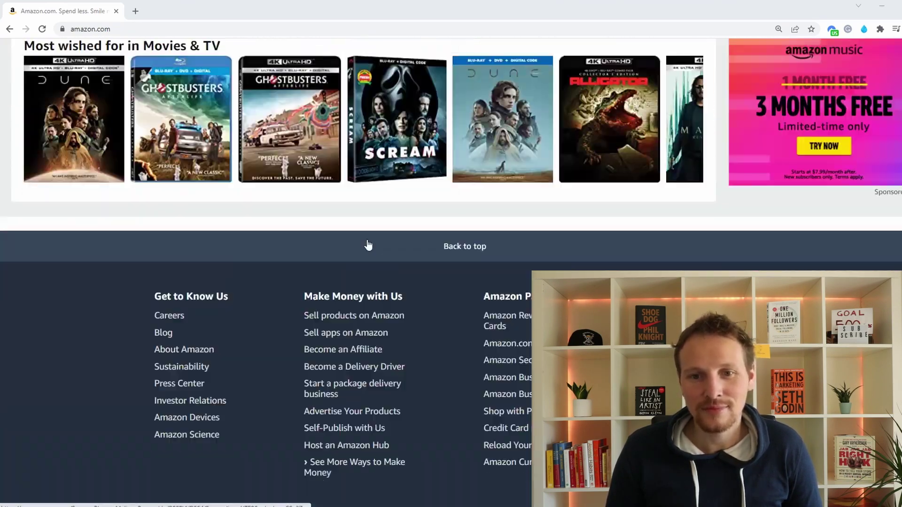
scroll(352, 390, "down", 3)
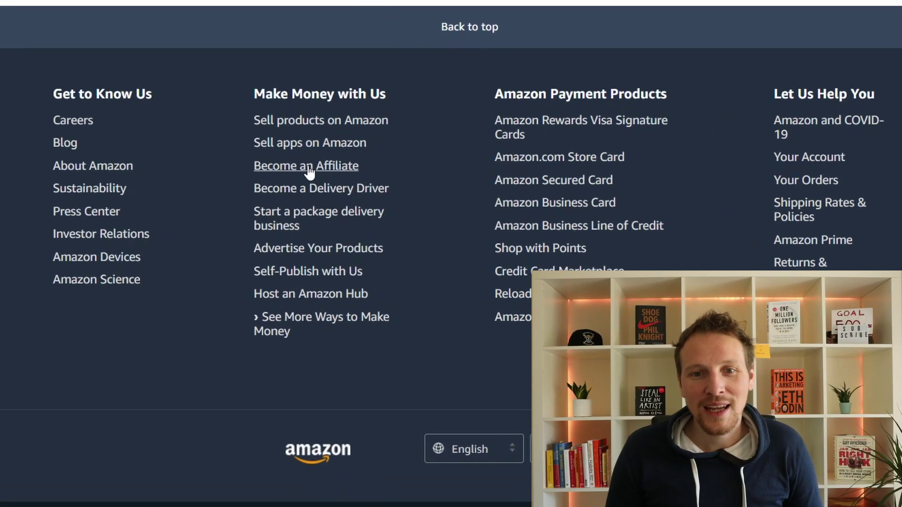
left_click(344, 188)
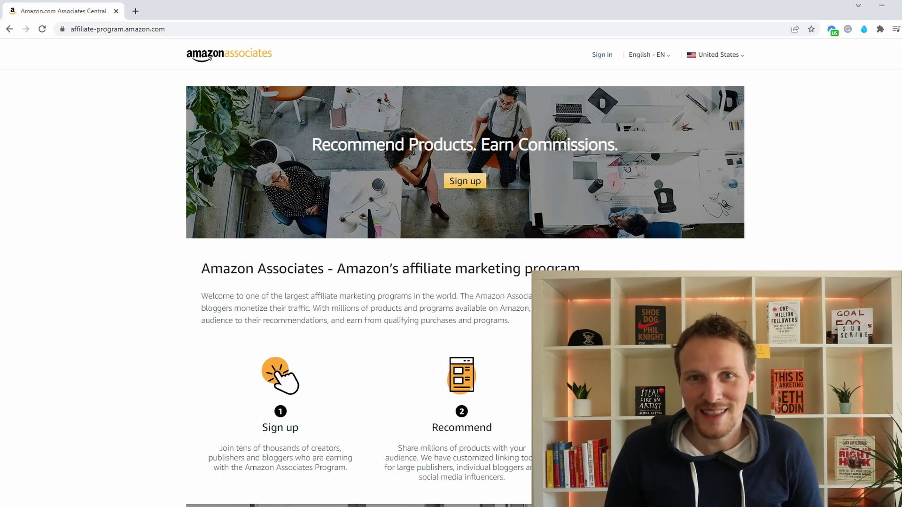
Start the Amazon Associates sign-up with the Sign up button
left_click(465, 182)
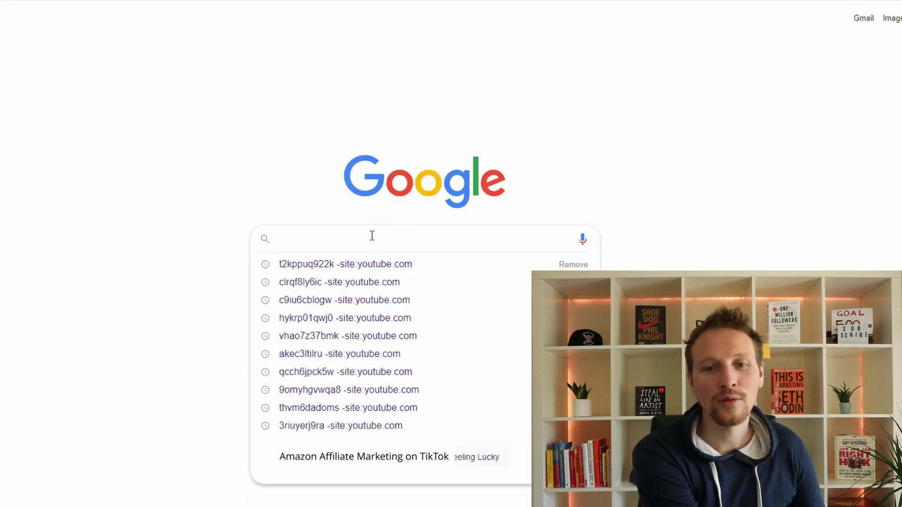
Search Google for 'beacon', open beacons.ai and start creating a Beacons account
type("be")
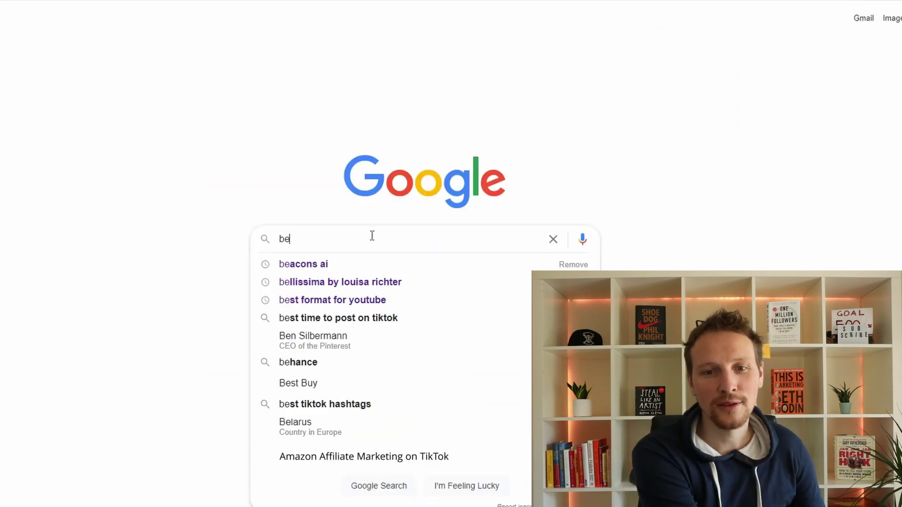
type("acon")
left_click(383, 262)
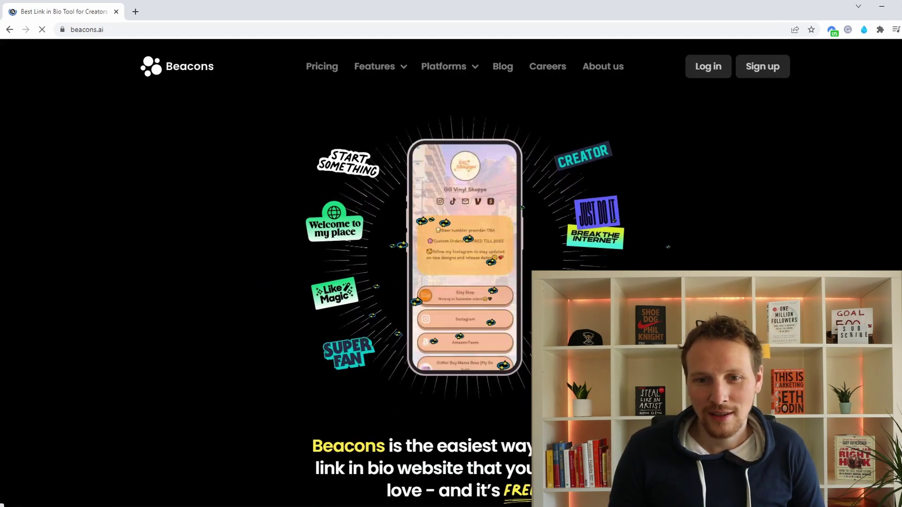
left_click(762, 66)
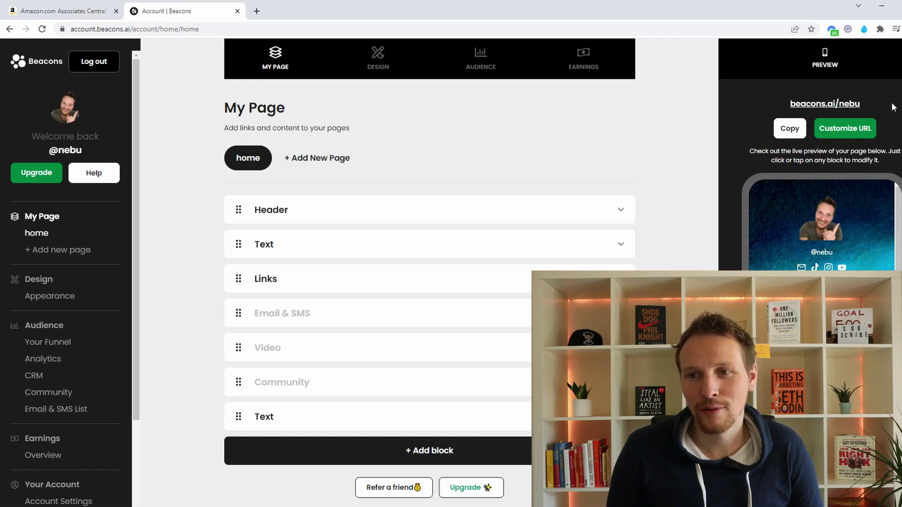
left_click(789, 129)
left_click(37, 12)
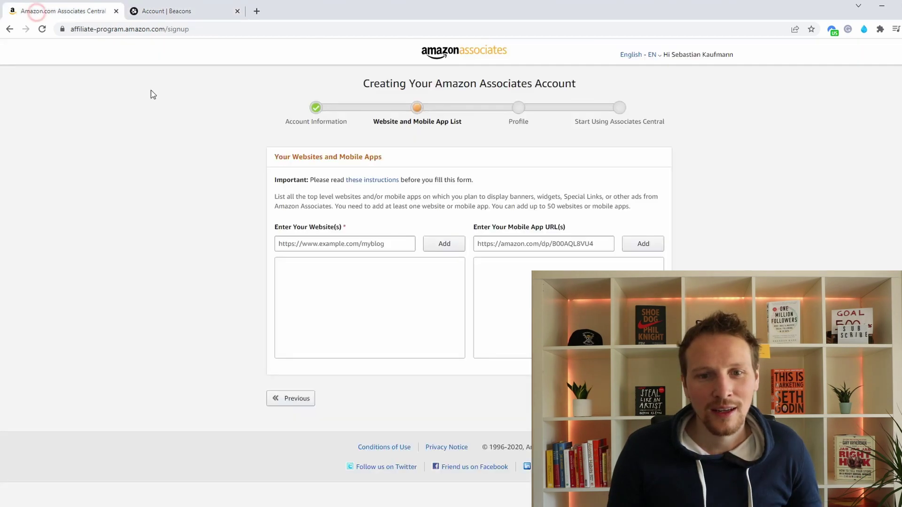
left_click(301, 247)
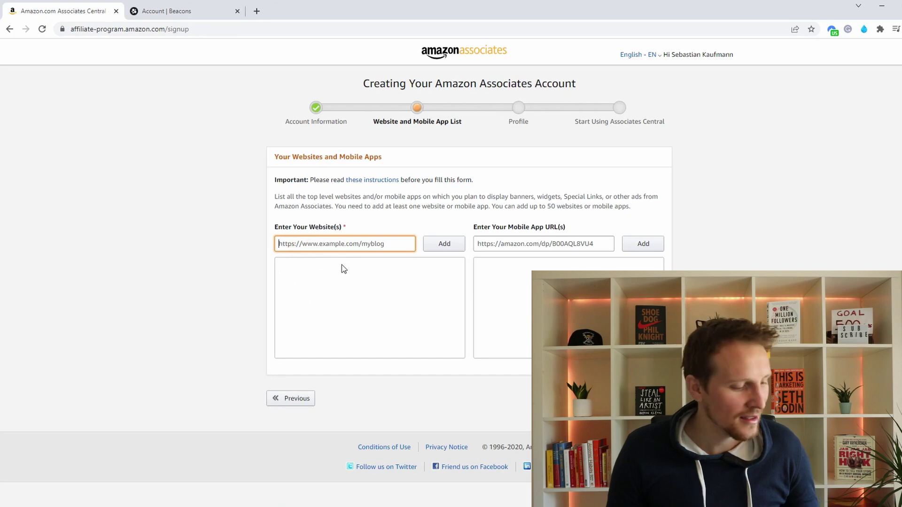
key("ctrl+v")
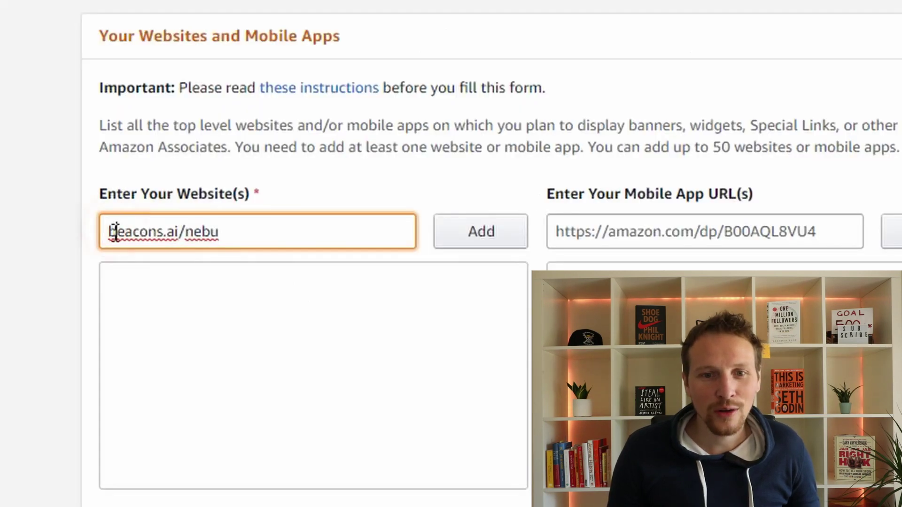
left_click(116, 231)
type("h")
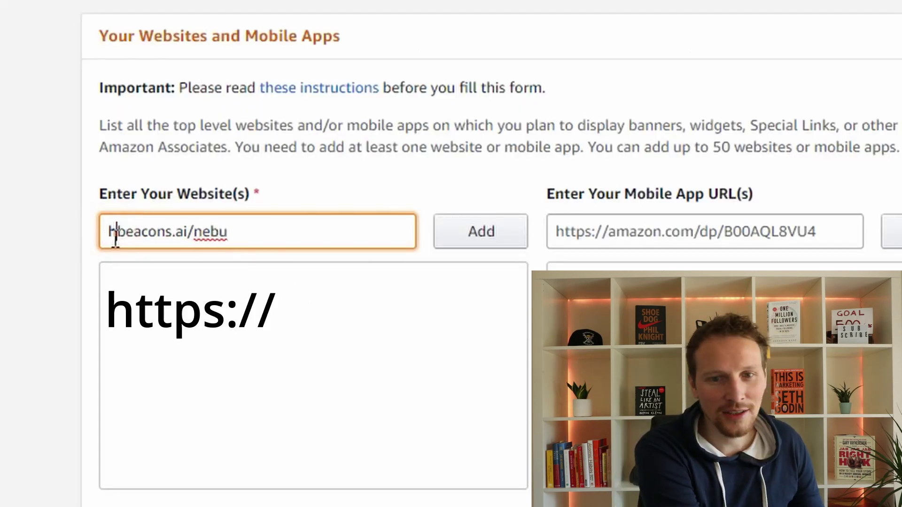
type("ttp")
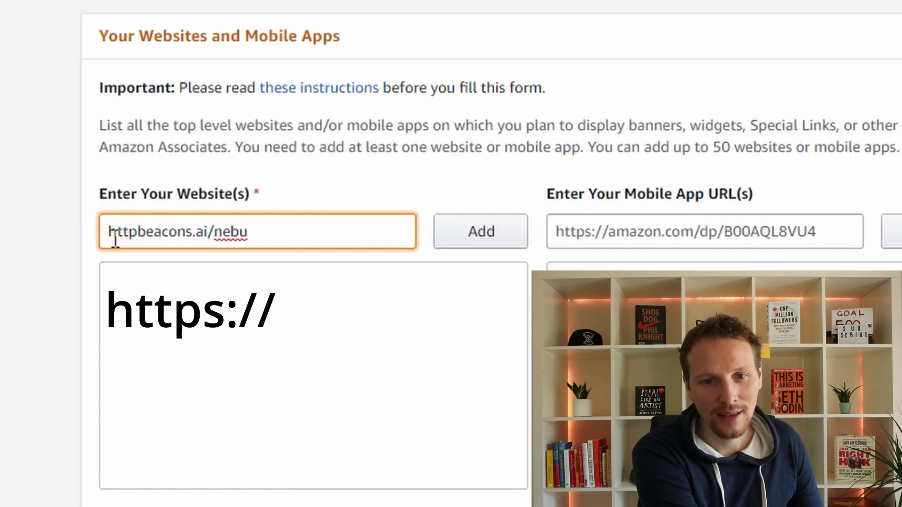
type("s:")
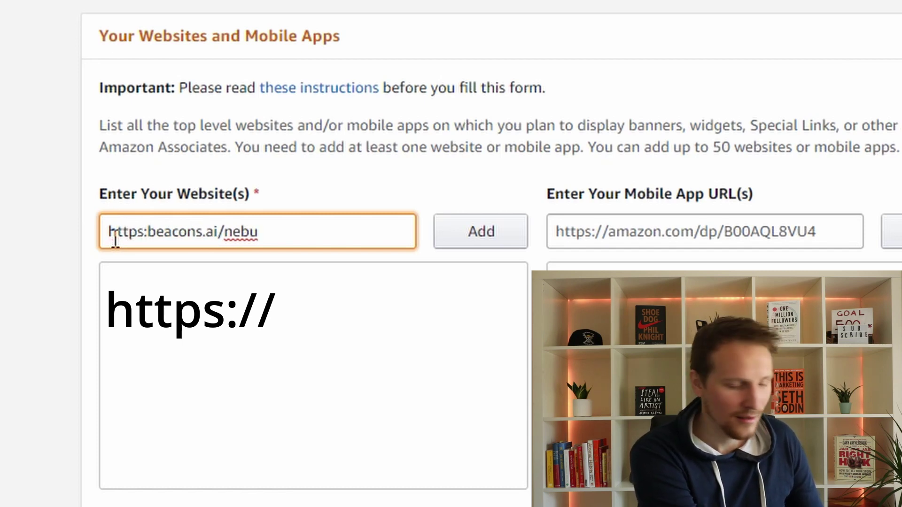
type("//")
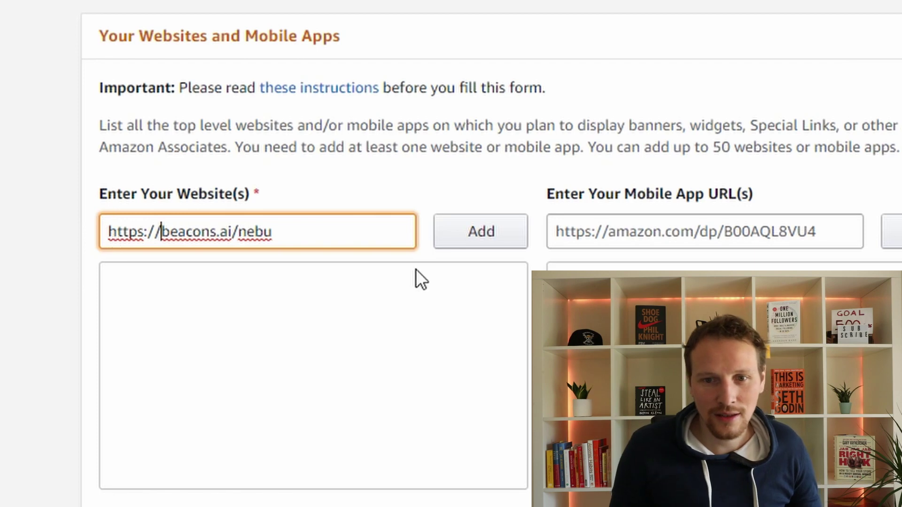
left_click(465, 230)
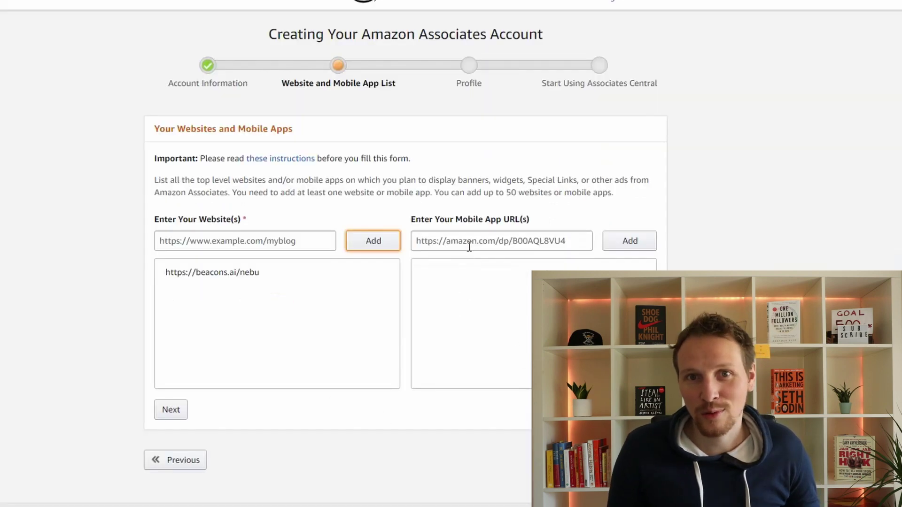
left_click(170, 410)
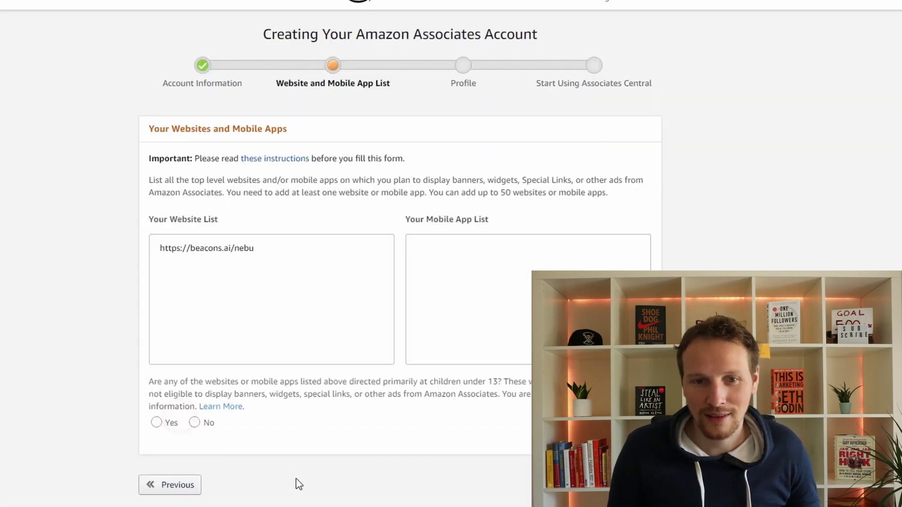
Answer no to the children-under-13 question, fill the store ID, and choose topics Other and Books
left_click(195, 423)
left_click(173, 461)
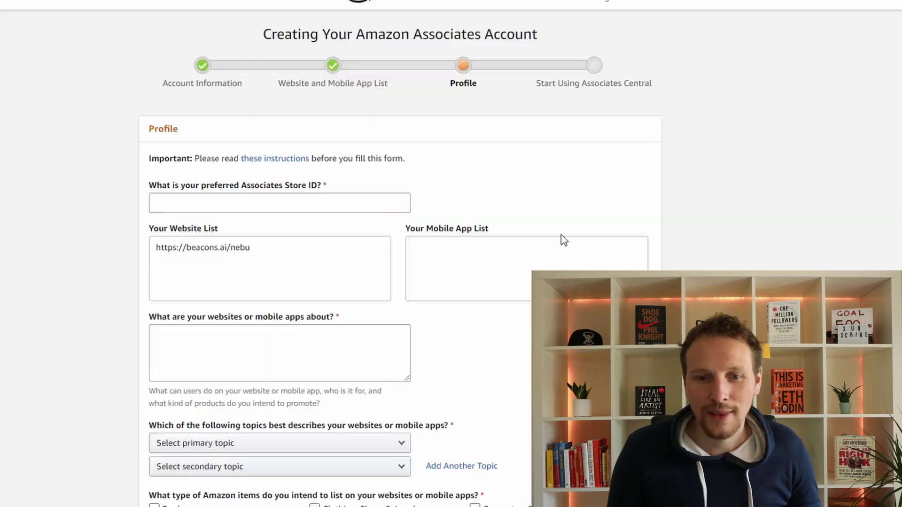
scroll(393, 242, "down", 1)
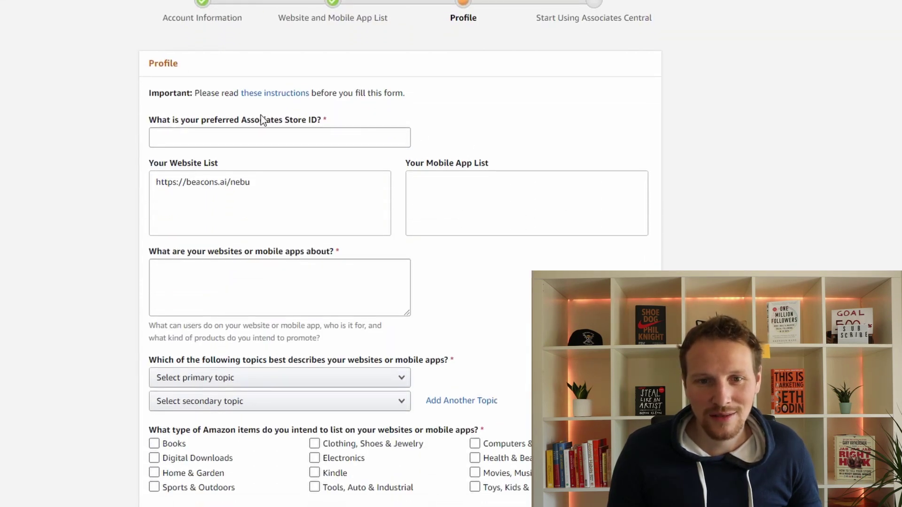
left_click(234, 138)
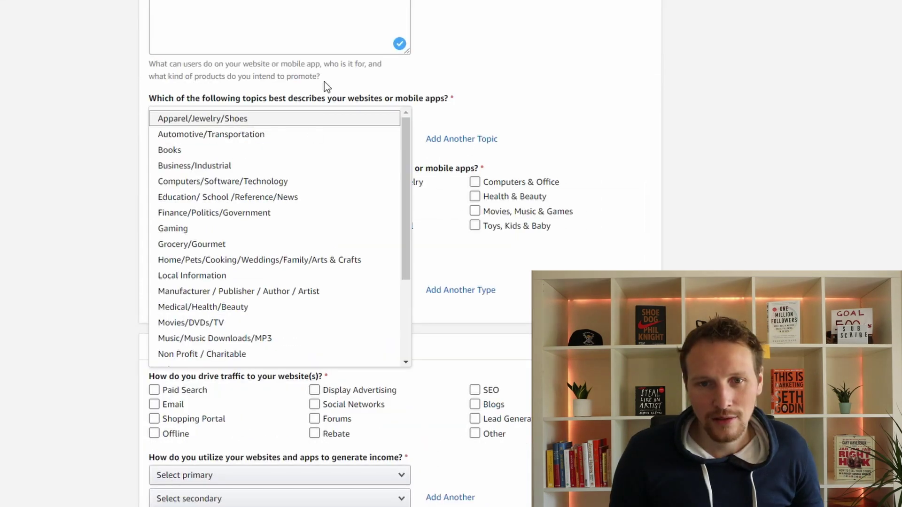
scroll(280, 120, "down", 3)
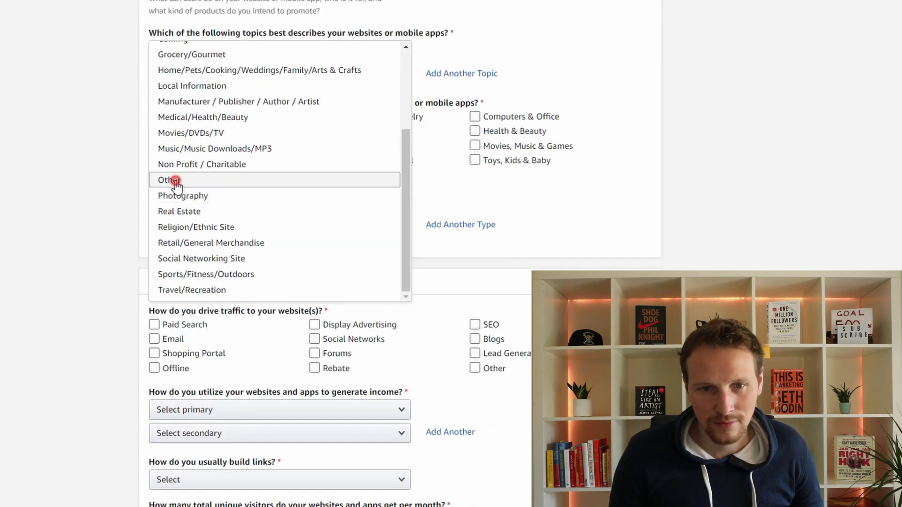
left_click(175, 181)
scroll(244, 149, "up", 1)
left_click(247, 147)
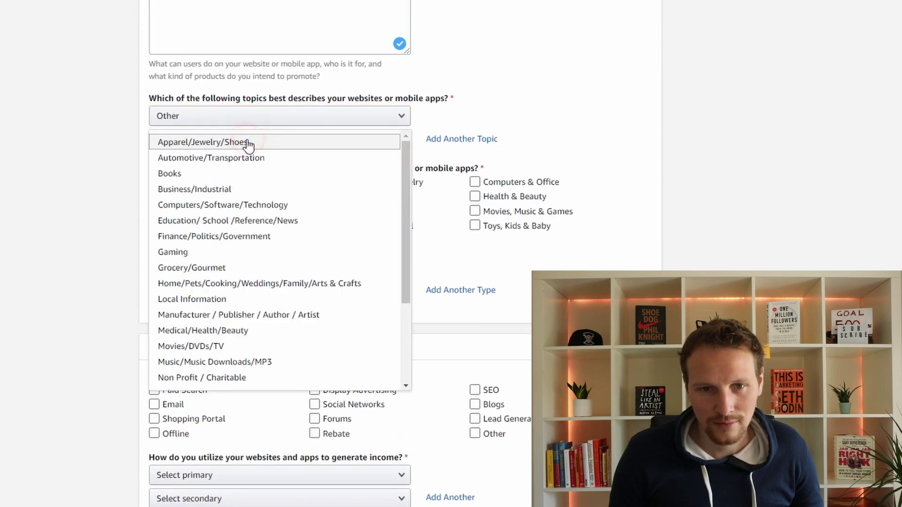
left_click(196, 175)
Mark Digital Downloads as an item type and Social Networks as a traffic source
left_click(224, 137)
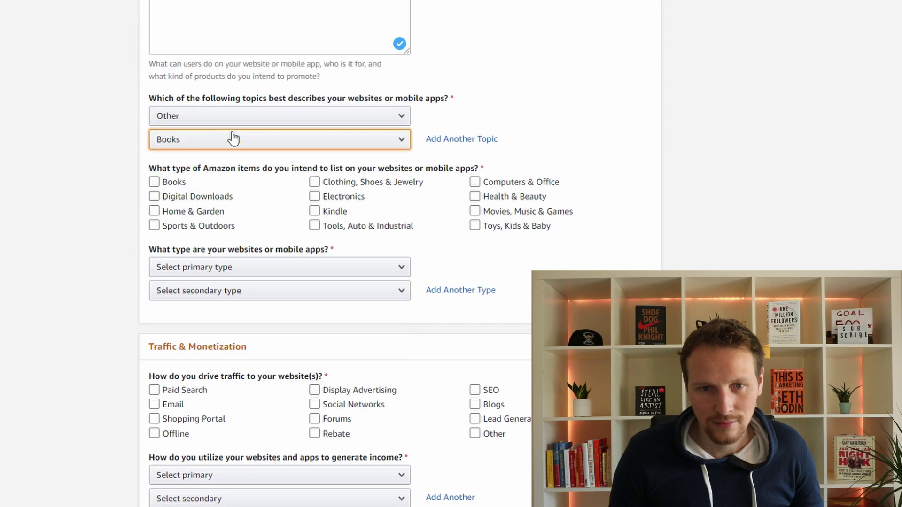
left_click(155, 197)
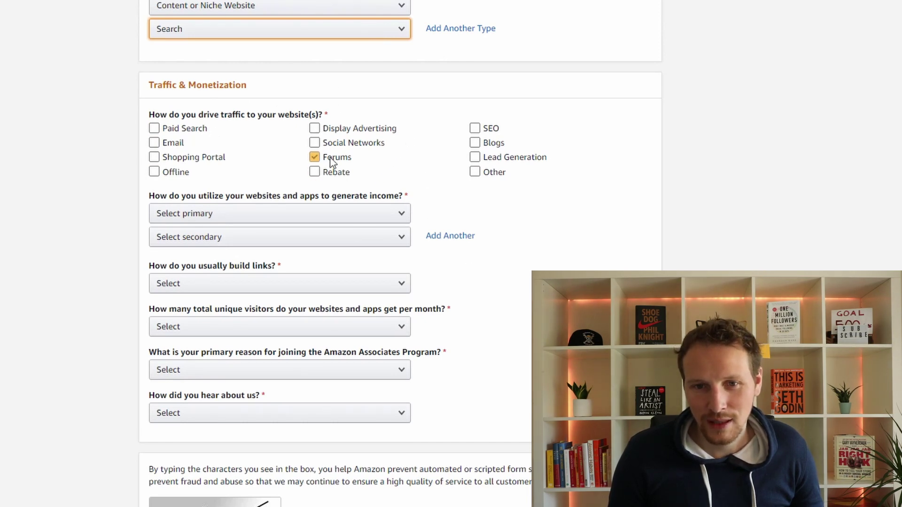
left_click(317, 145)
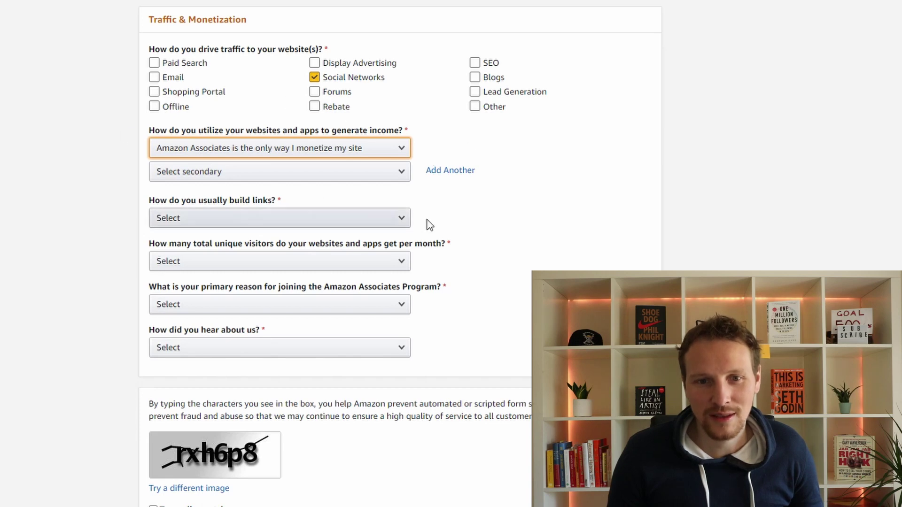
scroll(427, 225, "down", 1)
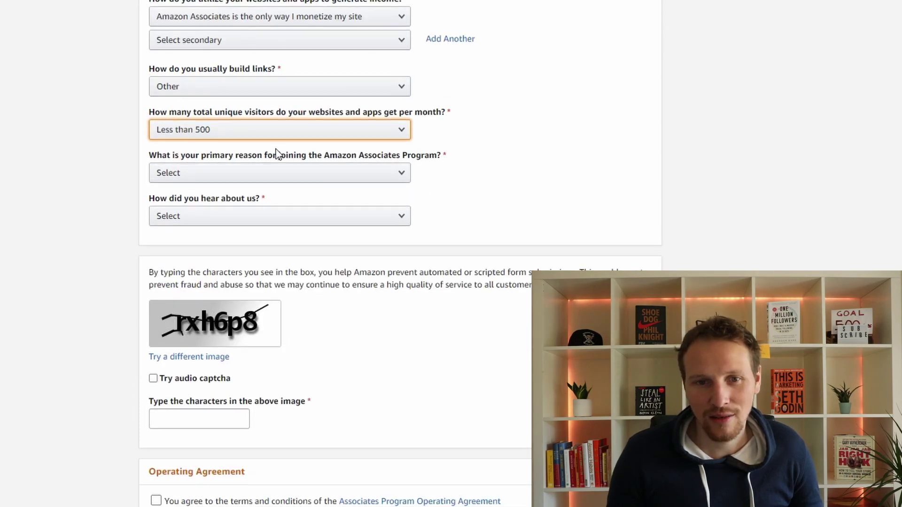
scroll(278, 150, "down", 1)
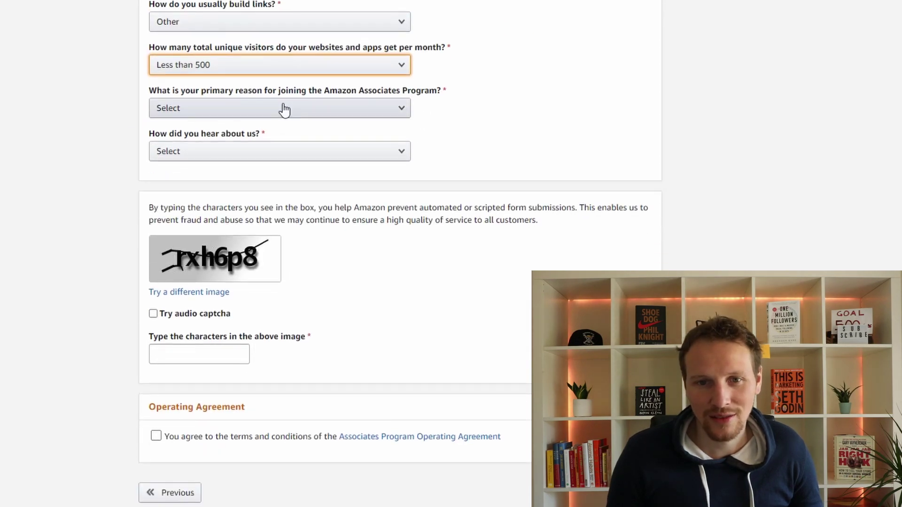
Set visitors to Less than 500, reason To monetize my site, and source Word of Mouth
left_click(242, 65)
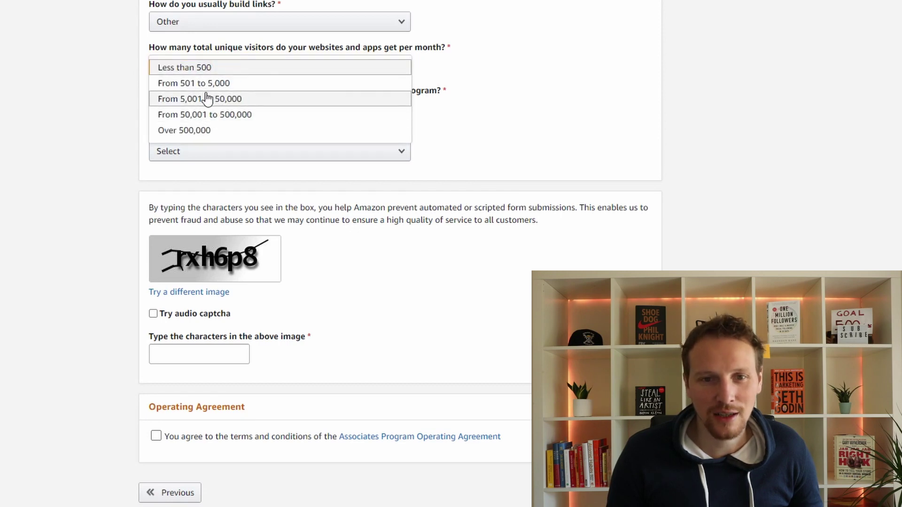
left_click(206, 68)
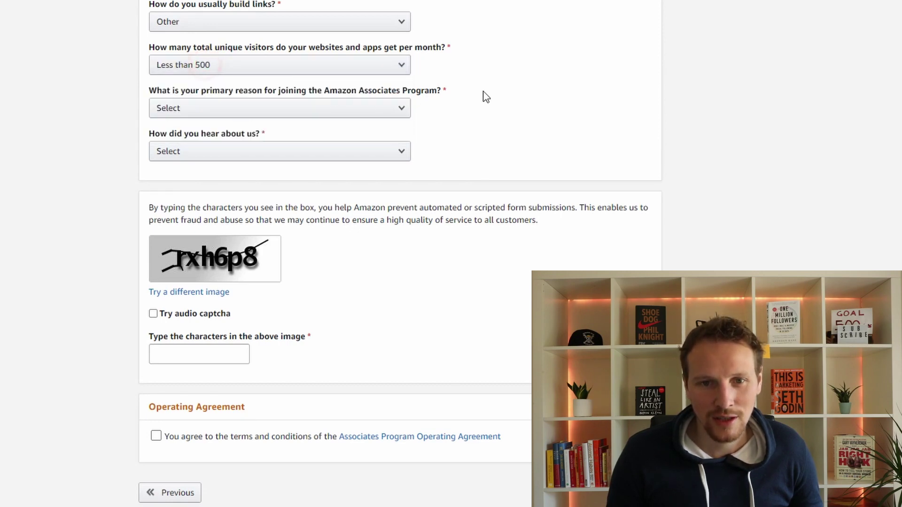
scroll(324, 183, "down", 1)
left_click(250, 95)
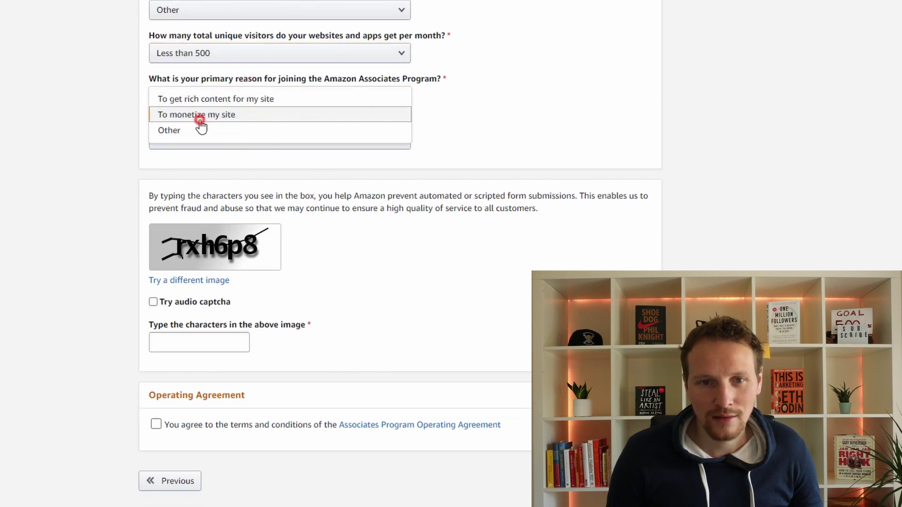
left_click(200, 116)
left_click(252, 140)
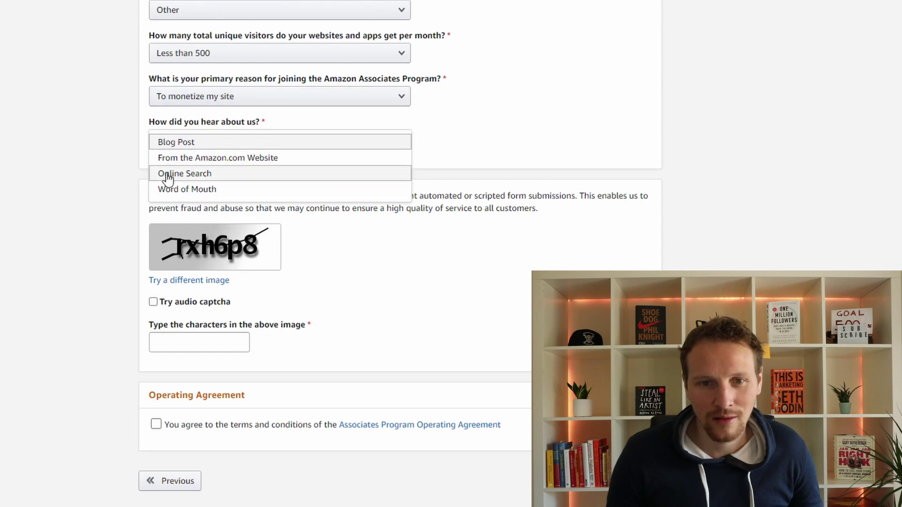
left_click(181, 188)
left_click(205, 340)
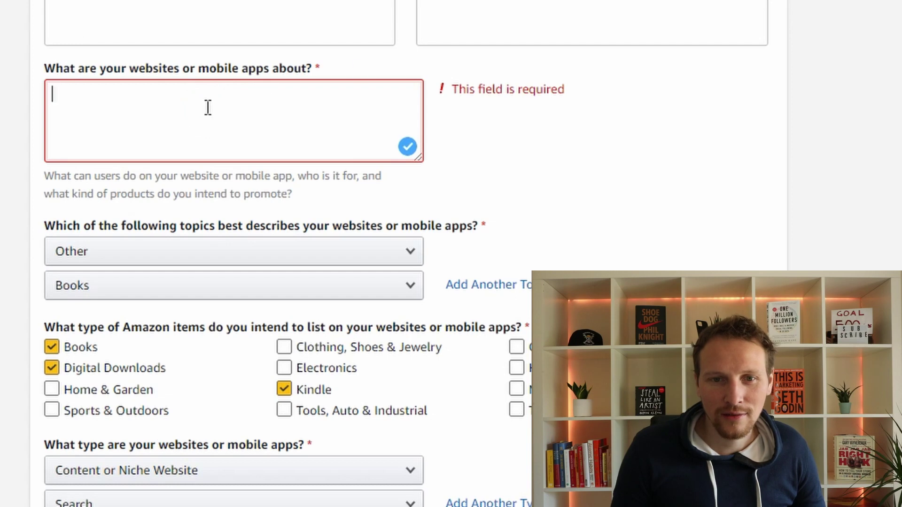
Describe the websites as 'Cool products from Amazon.'
left_click(190, 117)
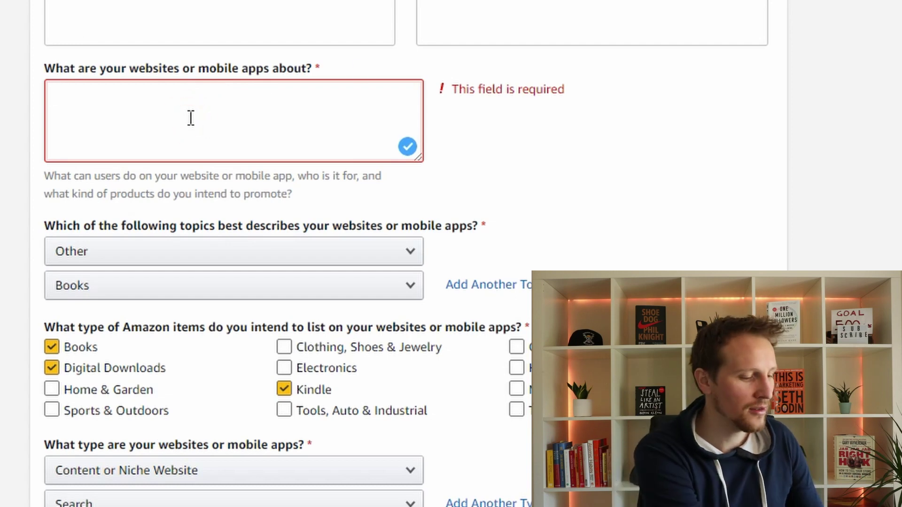
type("Cool product")
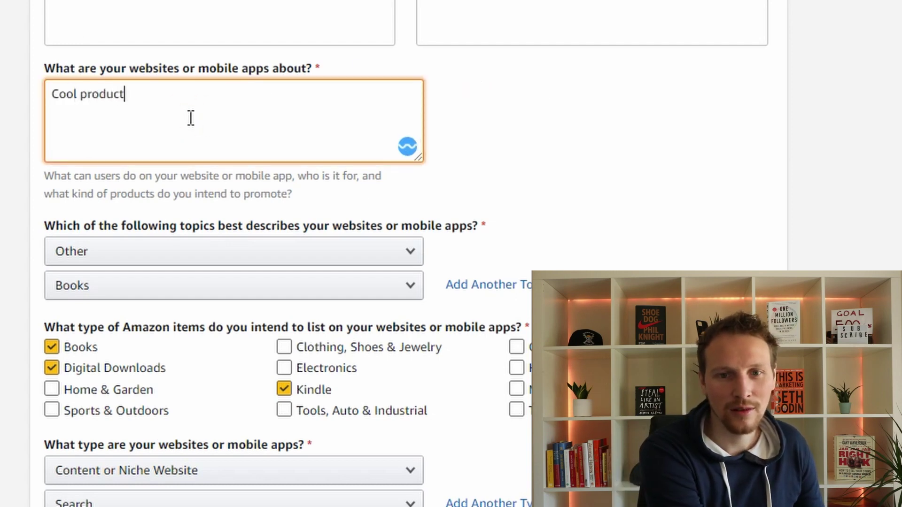
type("s from Amazon.")
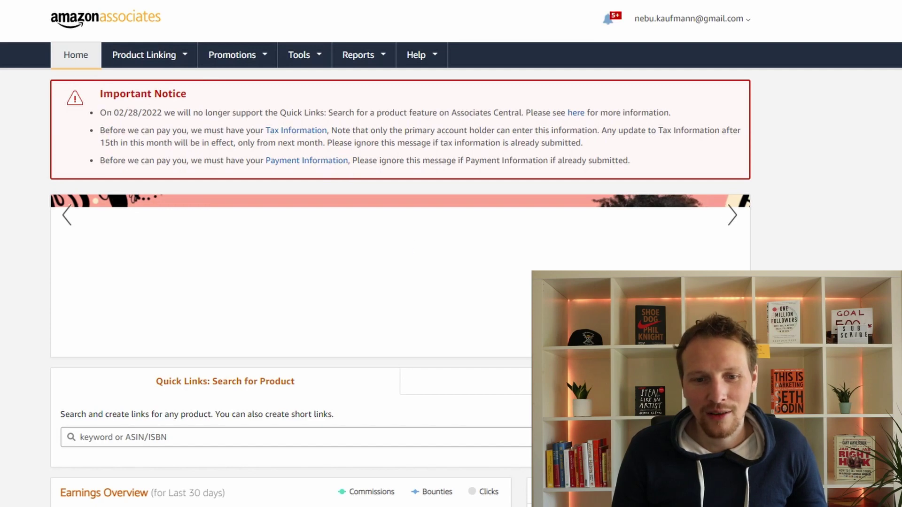
Review the zero-earnings Associates home dashboard, then go to the Product Links tool
scroll(385, 263, "down", 3)
scroll(385, 263, "down", 4)
scroll(491, 367, "down", 7)
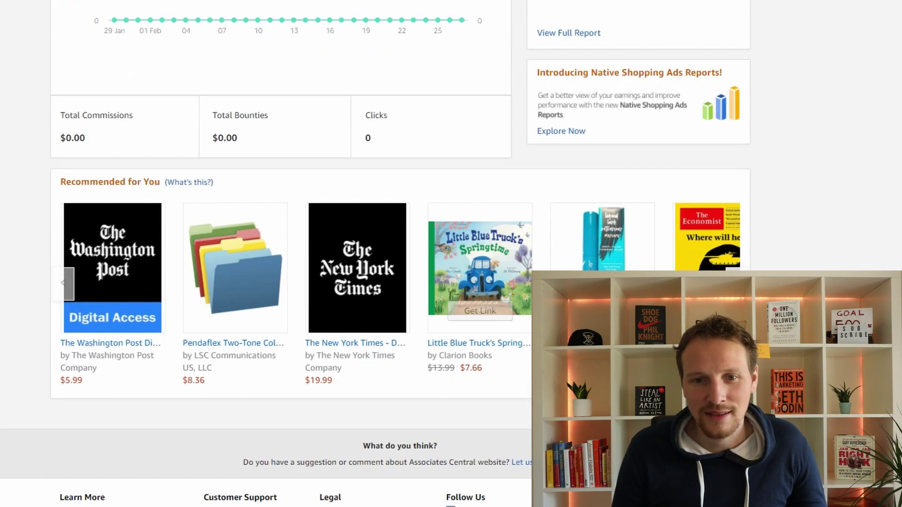
scroll(395, 346, "up", 6)
scroll(395, 346, "up", 7)
scroll(470, 329, "down", 9)
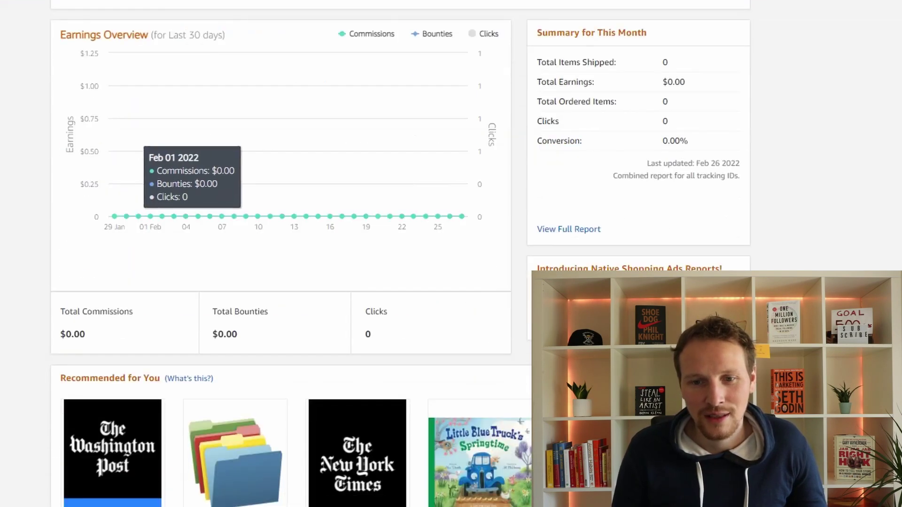
scroll(487, 342, "up", 3)
scroll(465, 316, "up", 6)
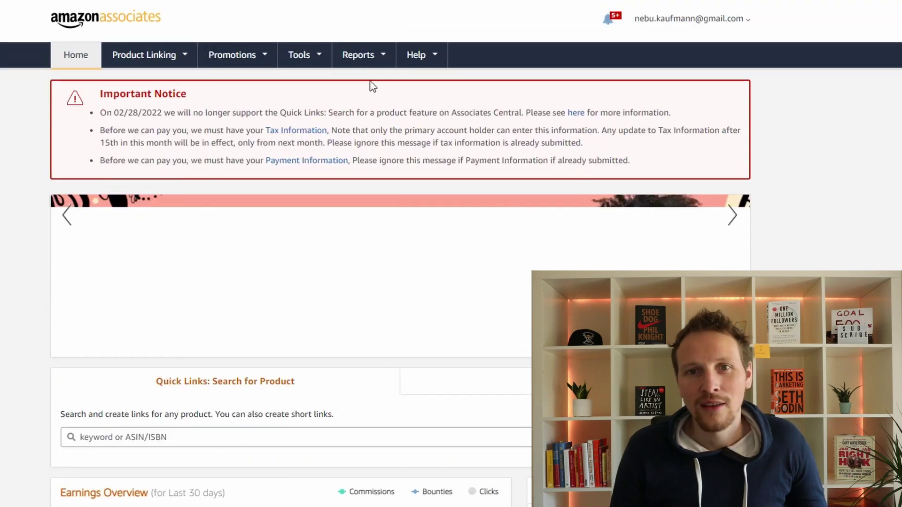
mouse_move(148, 55)
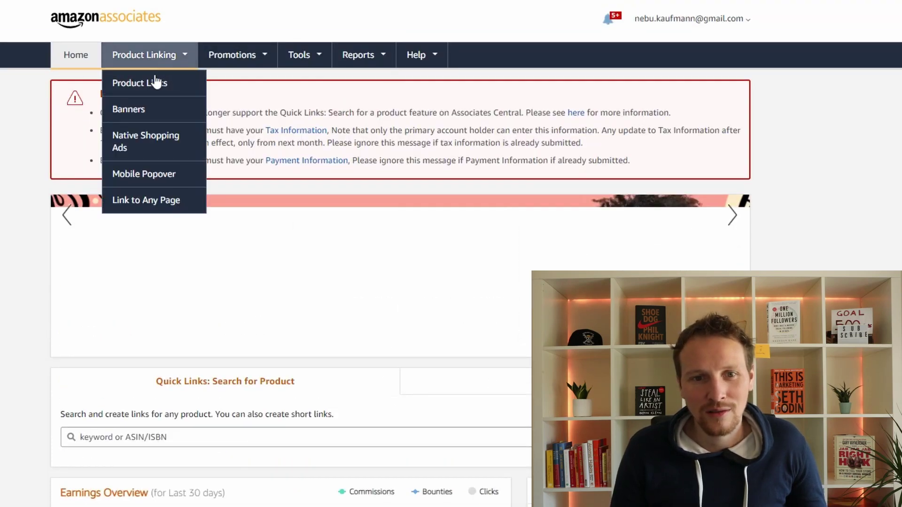
left_click(146, 79)
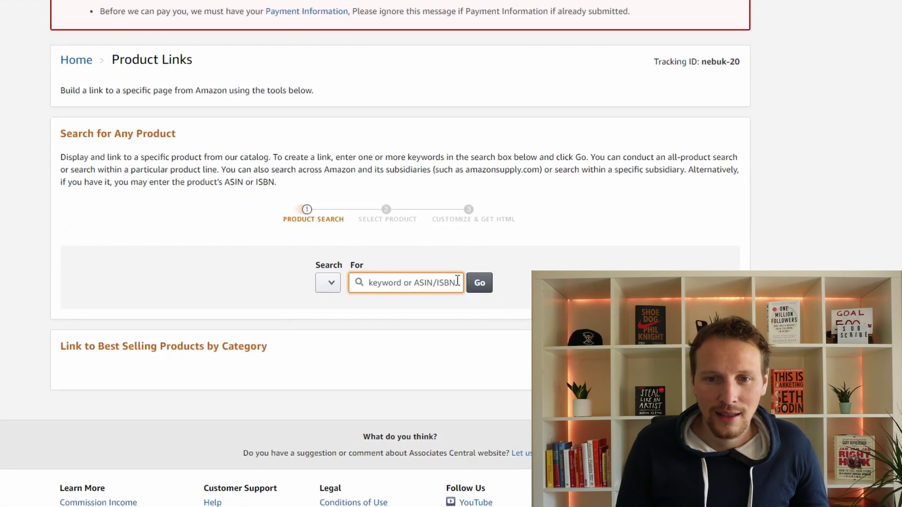
Search Product Links for 'hexagon light'
left_click(379, 282)
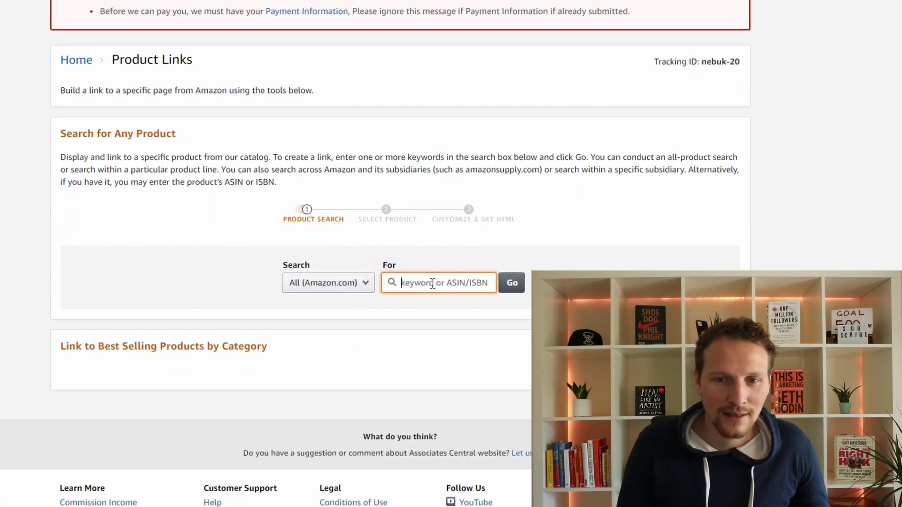
type("hexagon light")
left_click(512, 284)
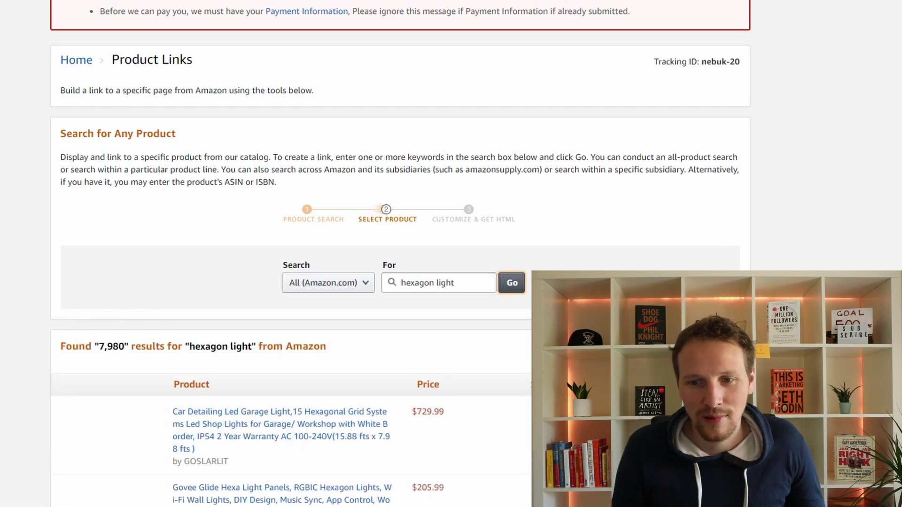
scroll(508, 489, "down", 3)
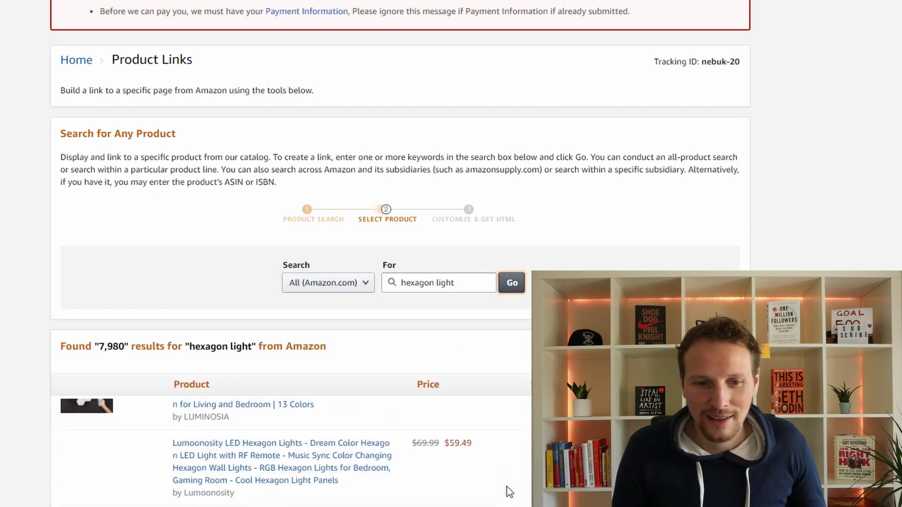
scroll(226, 346, "down", 7)
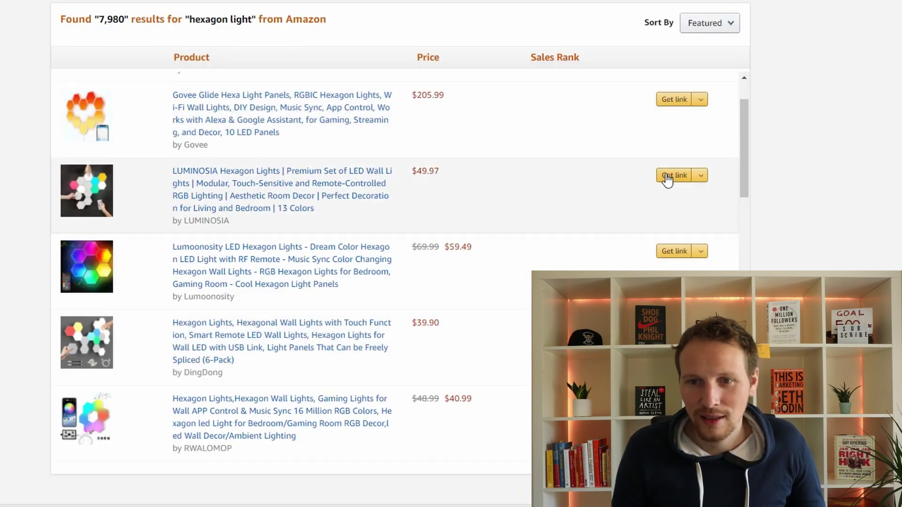
Get a Text Only short link for the LUMINOSIA Hexagon Lights and select it
left_click(674, 175)
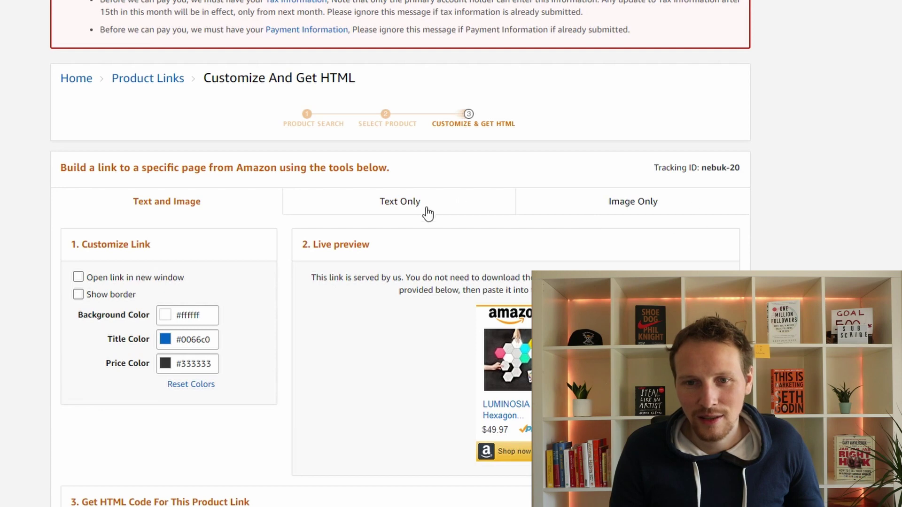
left_click(397, 211)
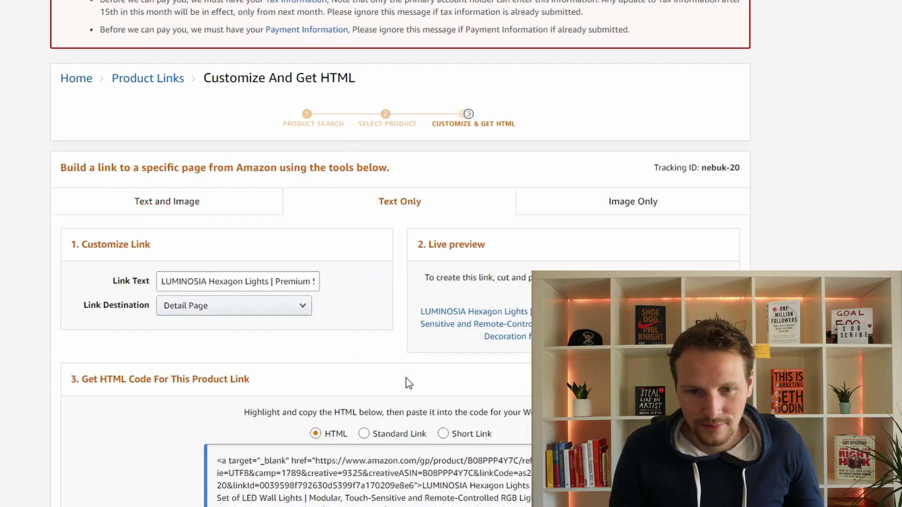
scroll(406, 379, "down", 3)
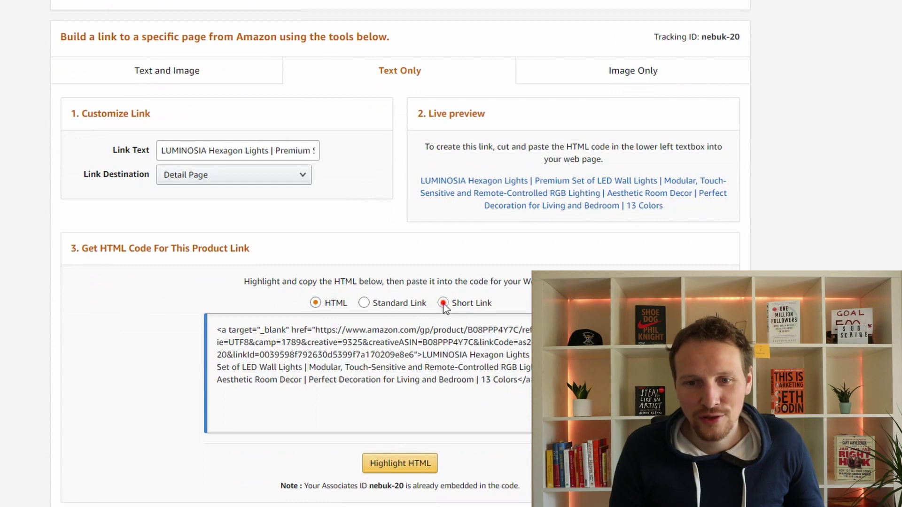
left_click(443, 303)
left_click(352, 334)
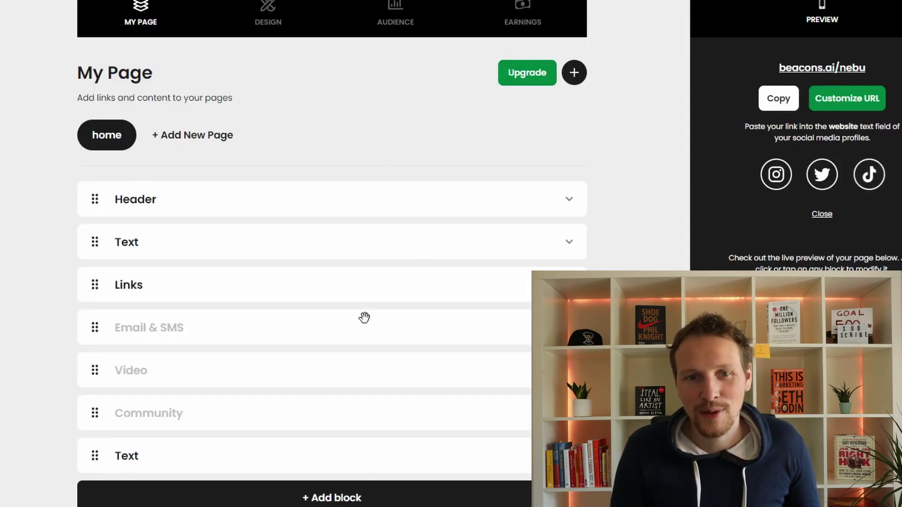
left_click(241, 286)
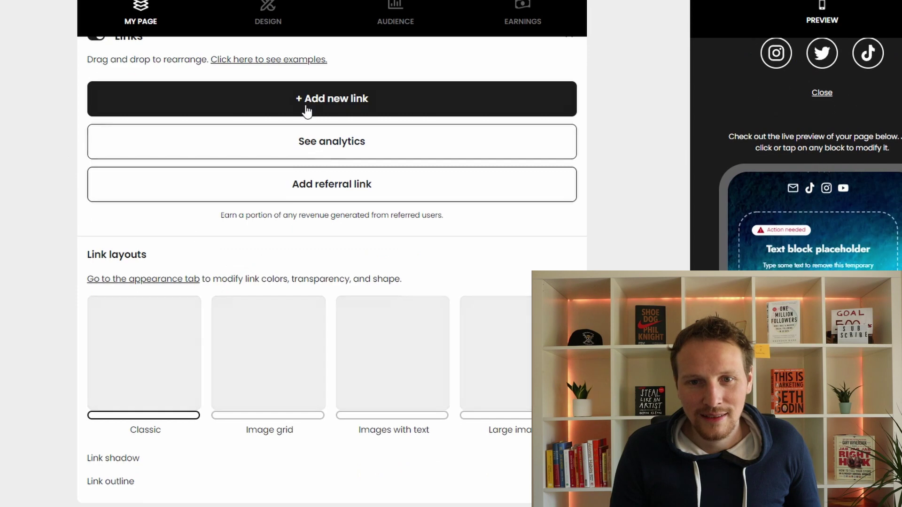
left_click(303, 111)
left_click(262, 192)
type("https://amzn.to/3M8DT6D")
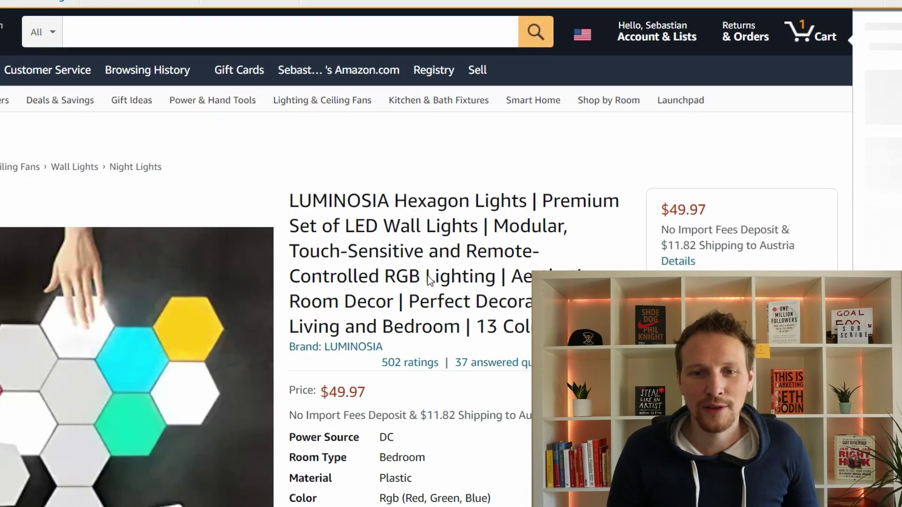
Highlight 'Hexagon Lights | Premium' in the LUMINOSIA product title
scroll(448, 261, "down", 1)
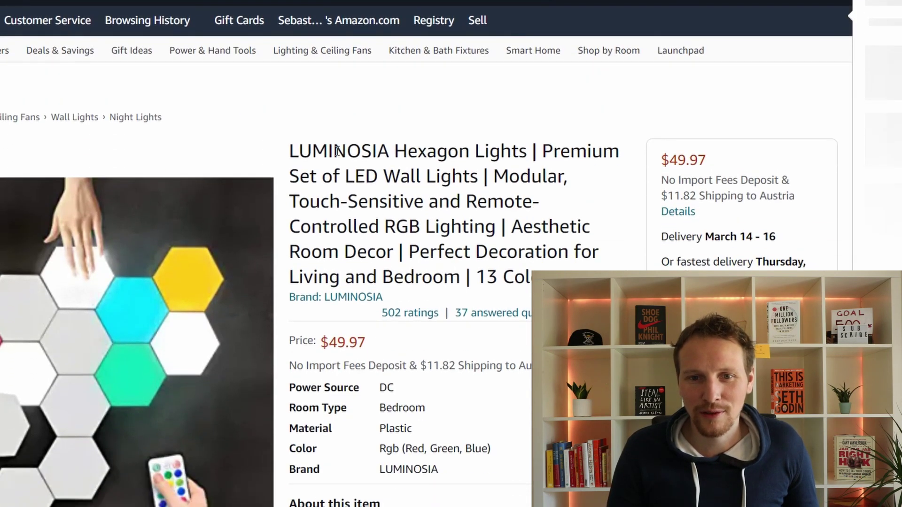
left_click_drag(289, 150, 529, 152)
left_click_drag(394, 151, 616, 143)
key("ctrl+c")
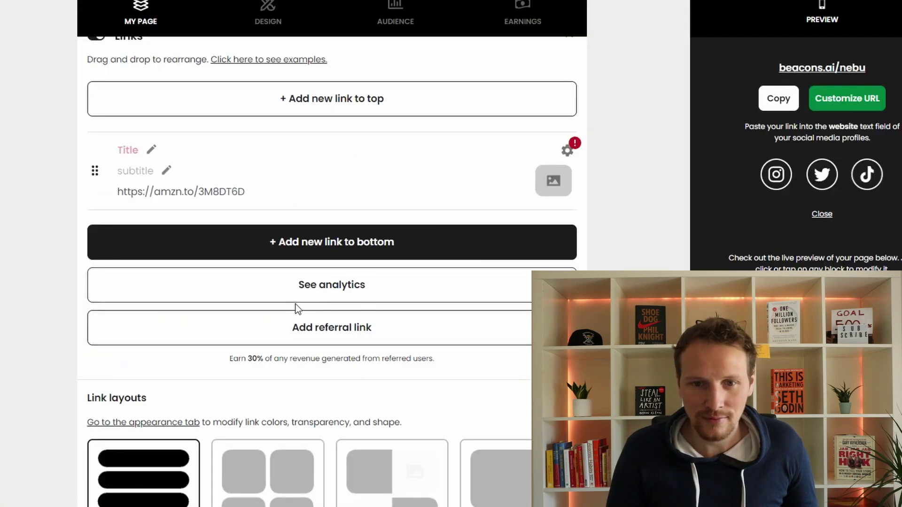
Title the new link 'Hexagon Lights | Premium'
left_click(146, 151)
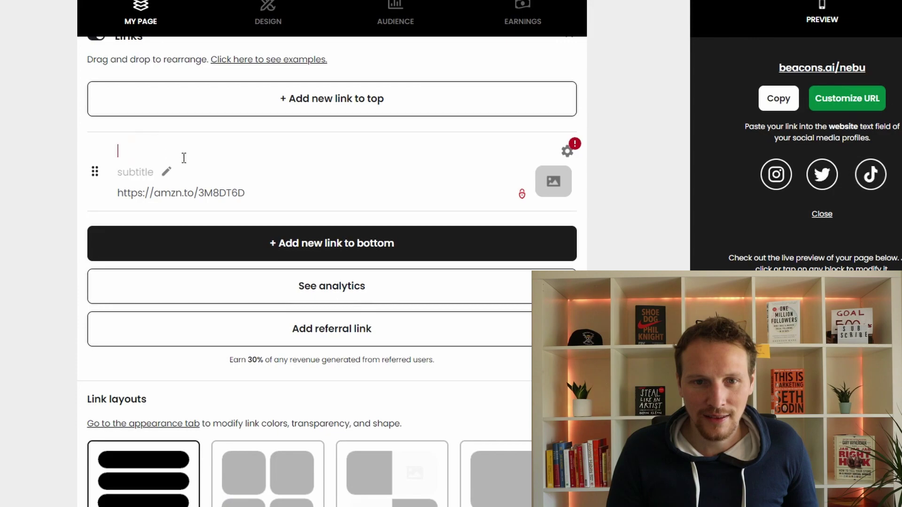
key("ctrl+v")
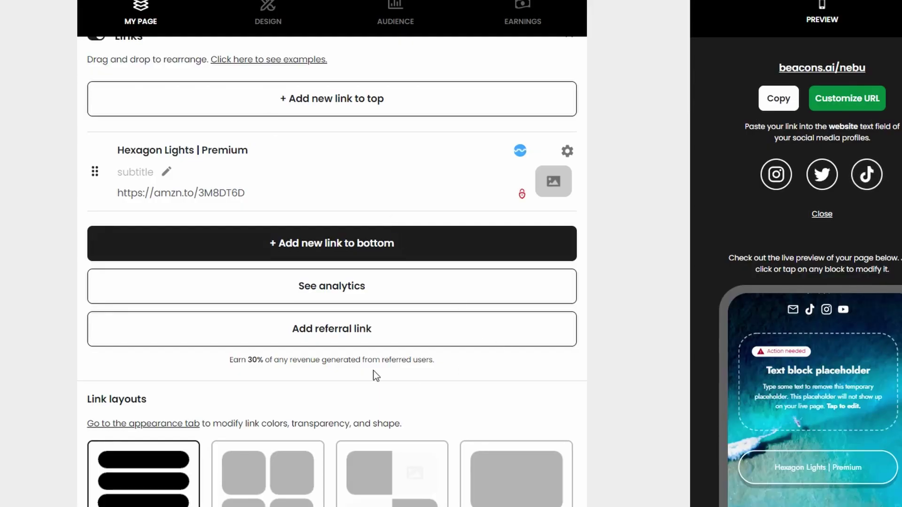
scroll(827, 376, "down", 1)
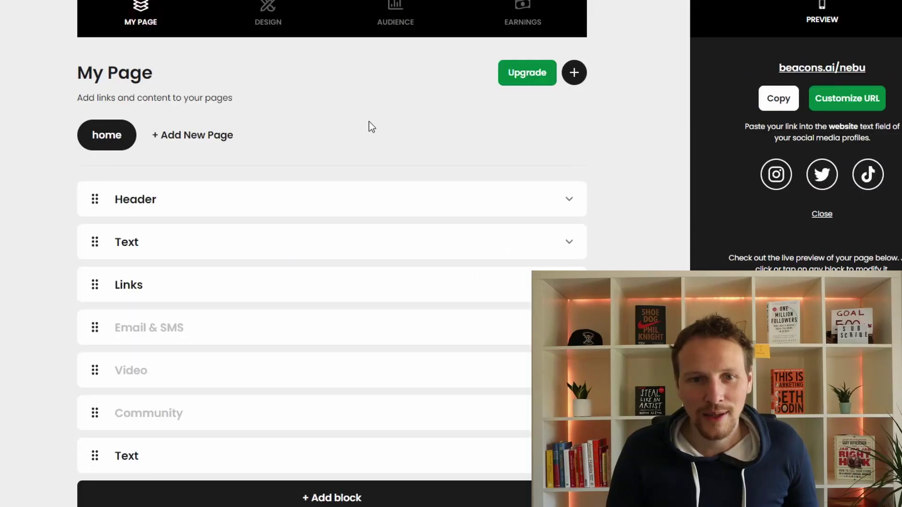
Expand and review the Header block settings, then scroll back up to the block list
left_click(157, 205)
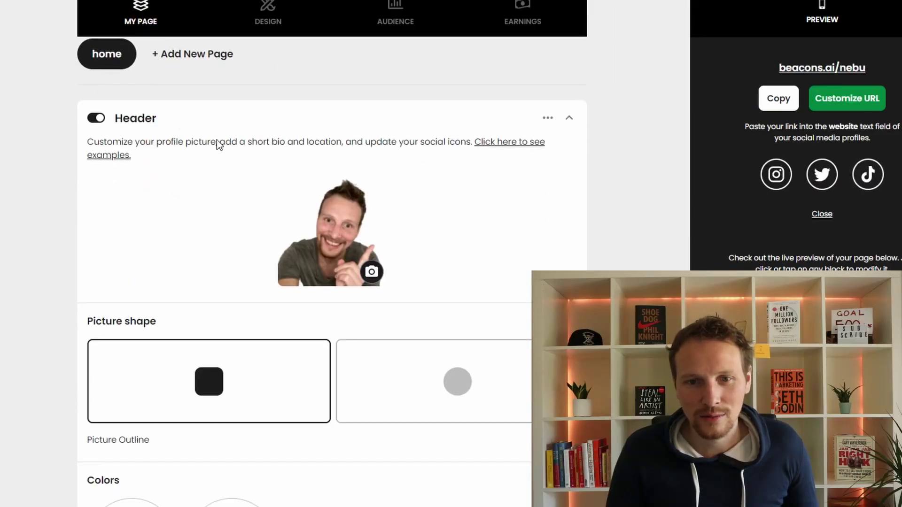
scroll(329, 291, "down", 3)
scroll(281, 306, "down", 5)
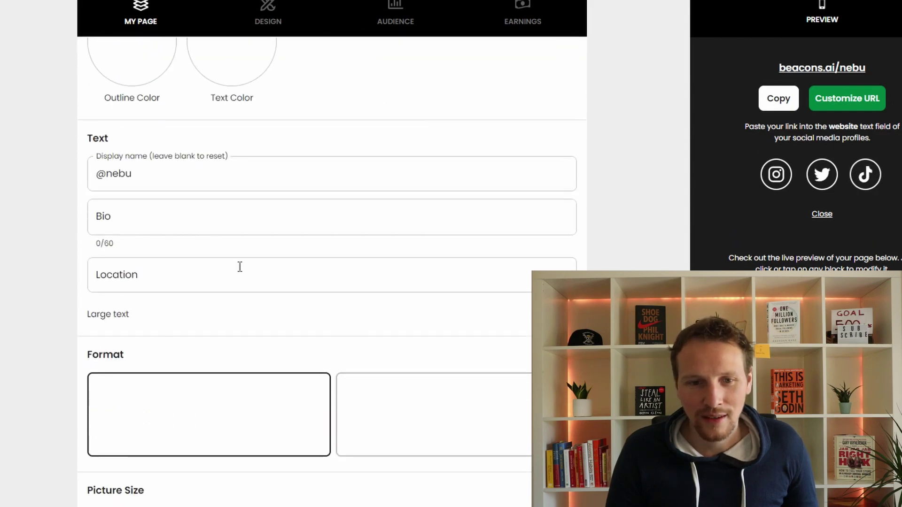
scroll(225, 320, "down", 3)
scroll(329, 395, "up", 4)
scroll(394, 400, "down", 6)
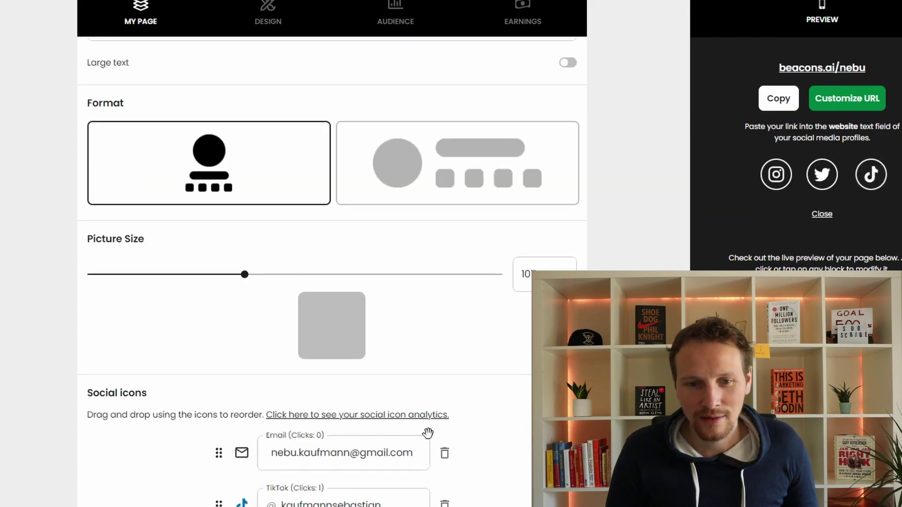
scroll(408, 430, "down", 4)
scroll(282, 389, "down", 1)
scroll(221, 362, "up", 3)
scroll(244, 329, "up", 10)
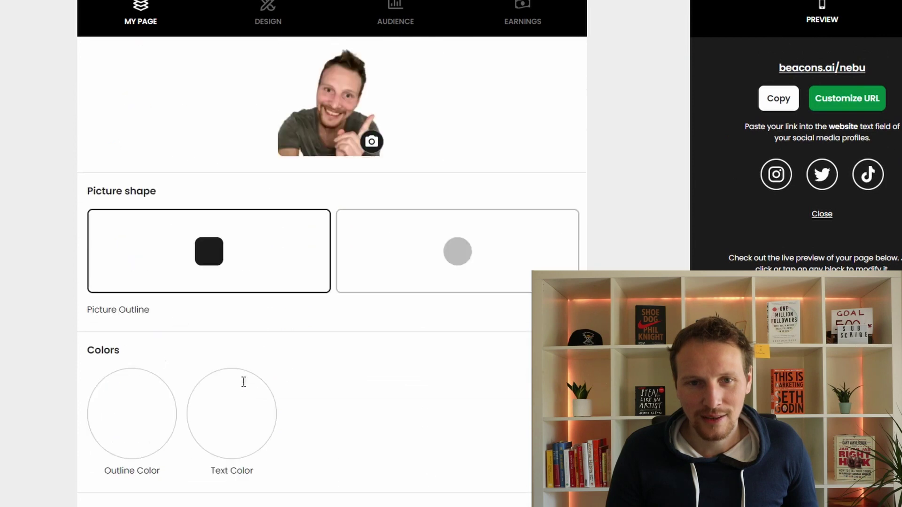
scroll(230, 282, "up", 5)
left_click(147, 19)
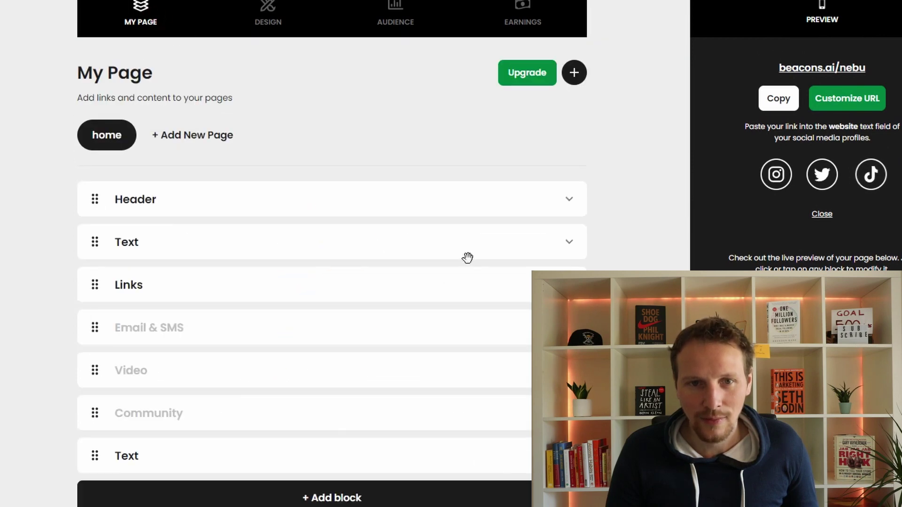
Save a Text block reading 'Cool Stuff From Amazon' and go back to the My Page block list
left_click(225, 242)
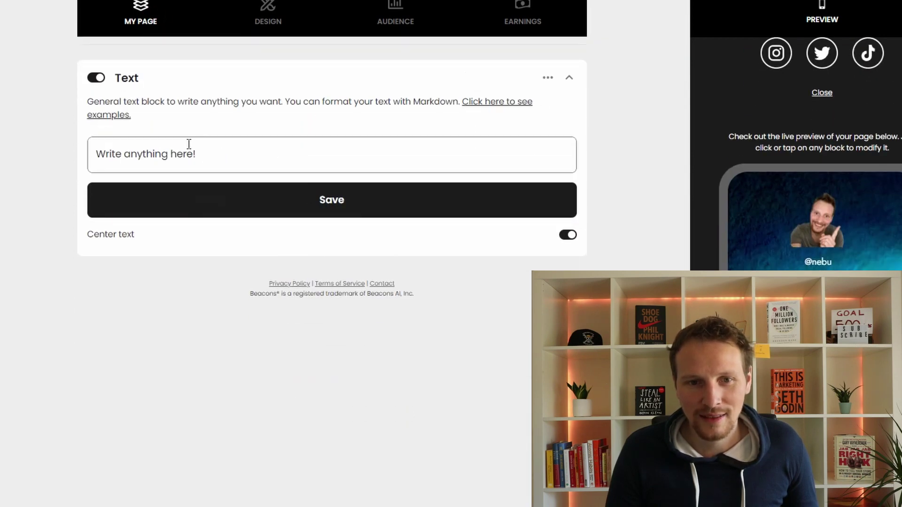
left_click(236, 160)
type("Cool")
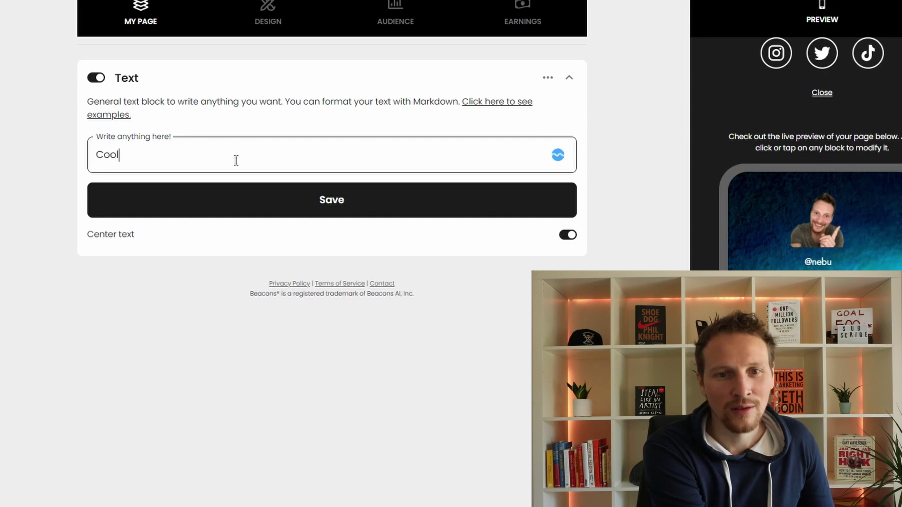
type("Stuff From Am")
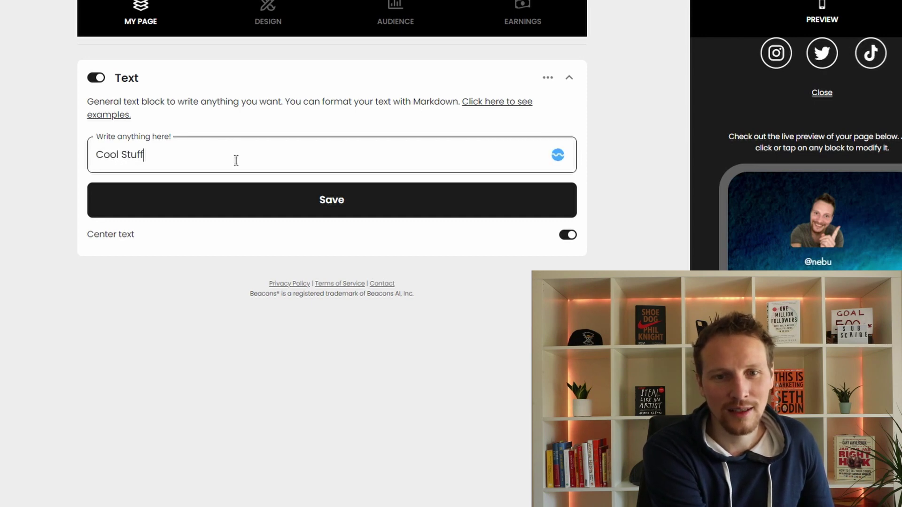
type("azo")
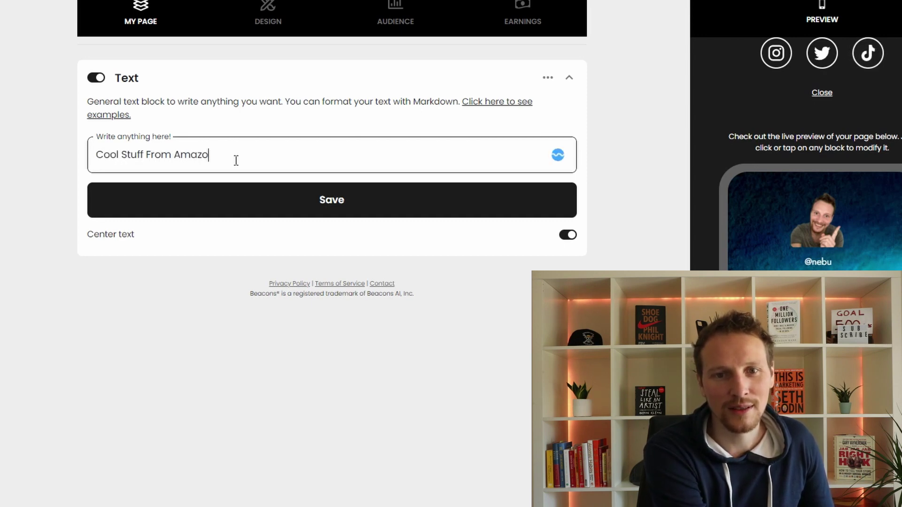
type("n")
left_click(352, 408)
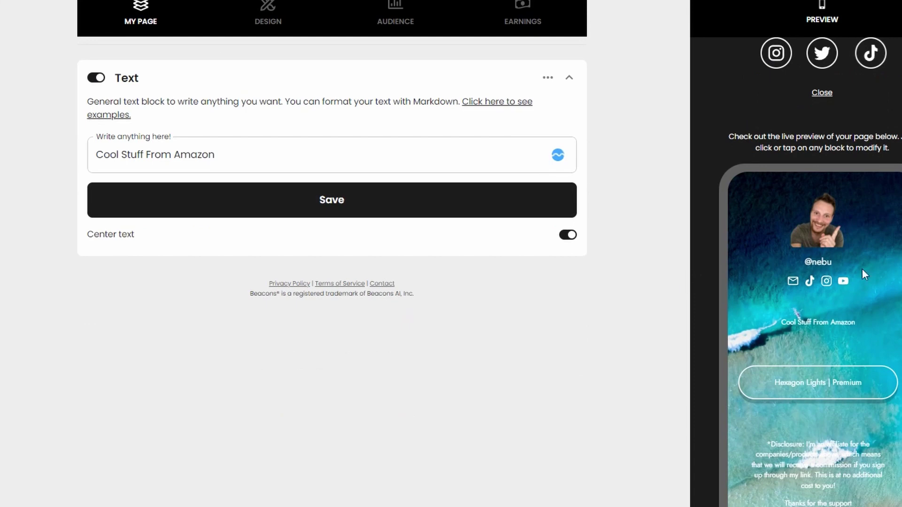
scroll(520, 312, "up", 3)
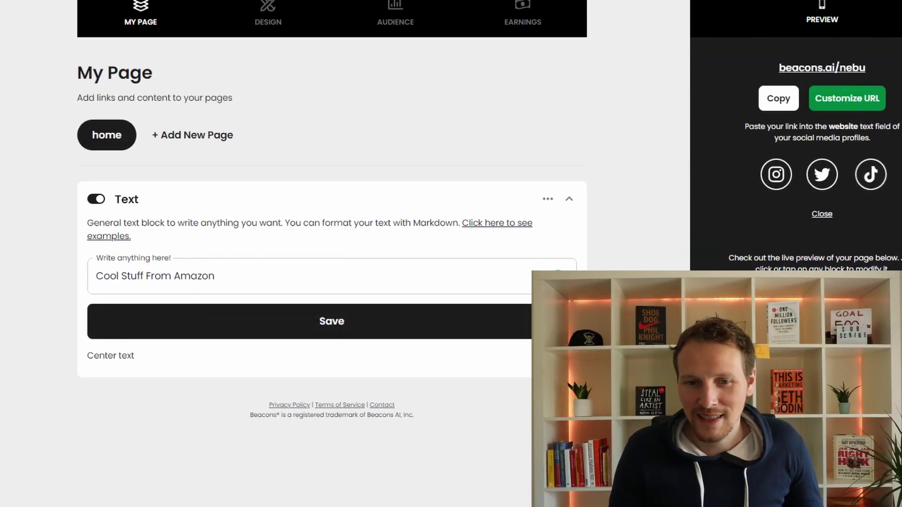
left_click(133, 18)
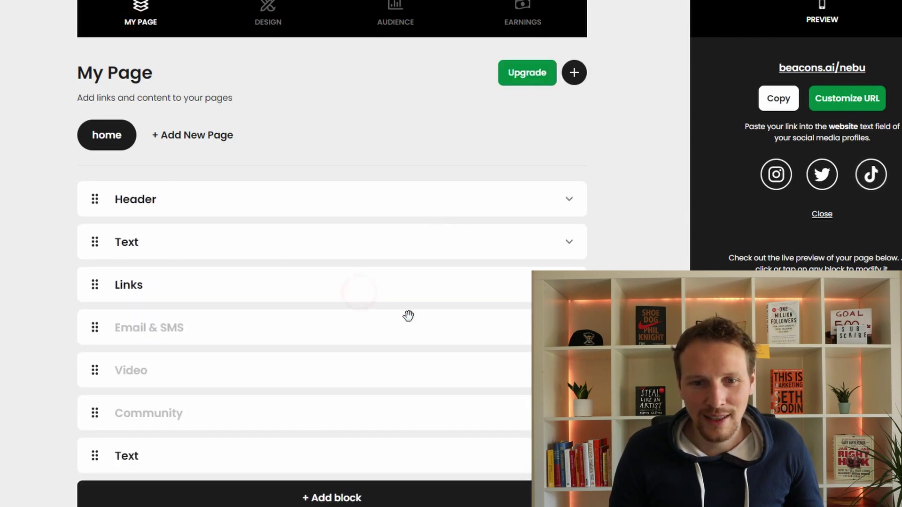
left_click(294, 275)
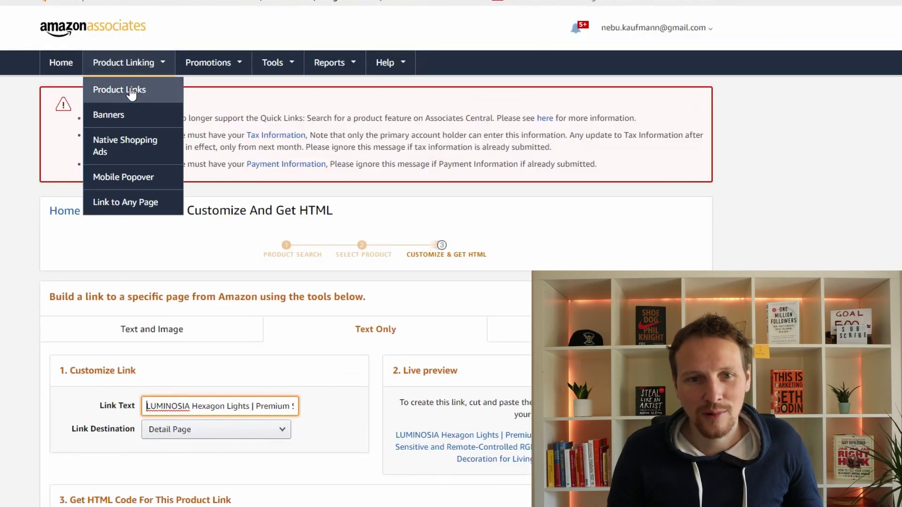
left_click(131, 92)
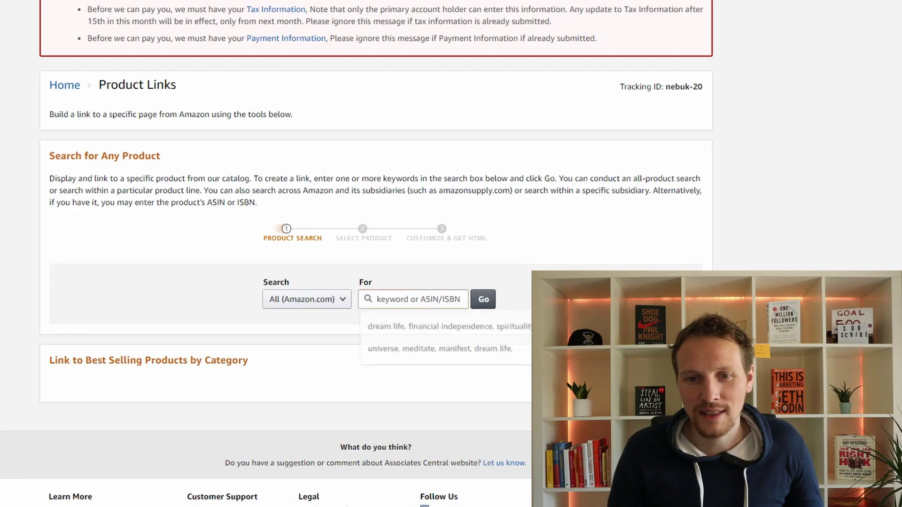
left_click(426, 294)
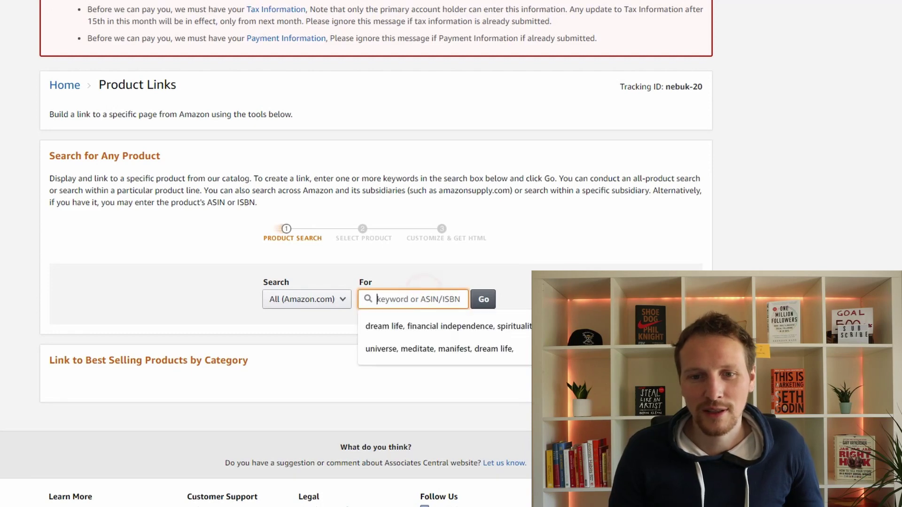
left_click(406, 300)
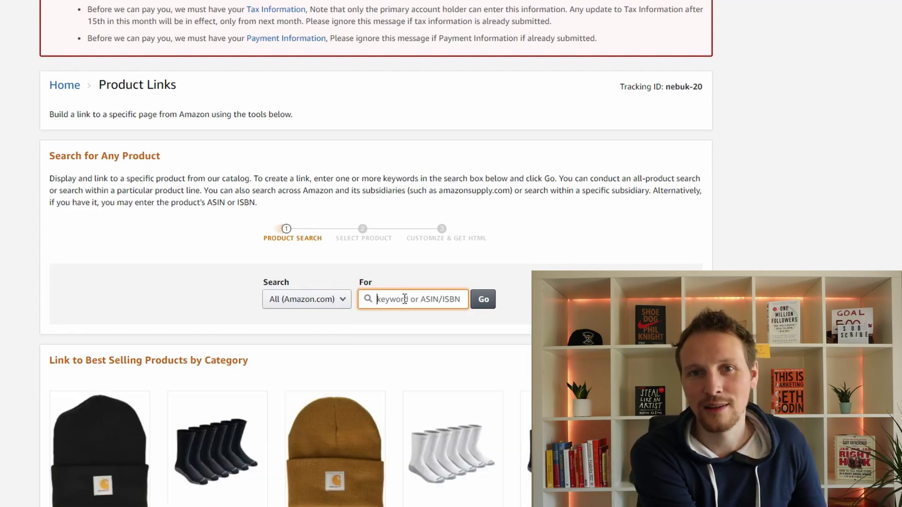
type("rich dad")
key("Return")
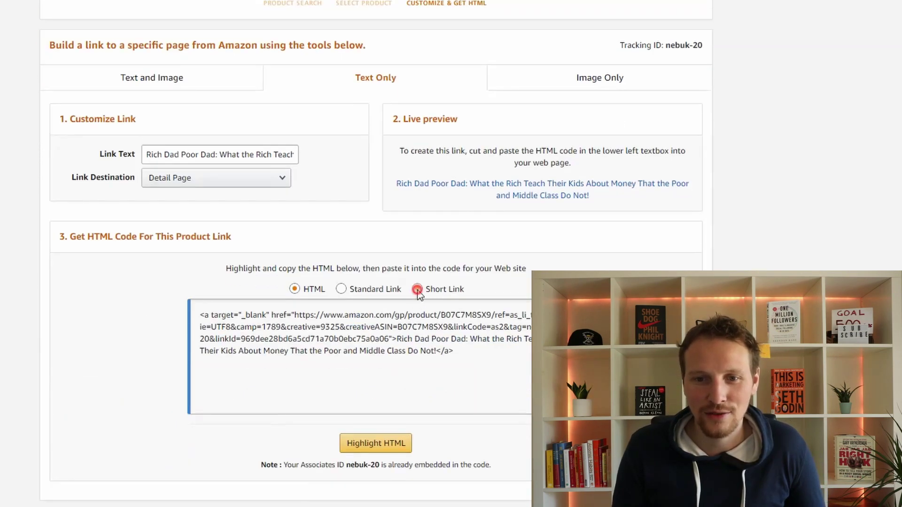
left_click(417, 290)
left_click(198, 337)
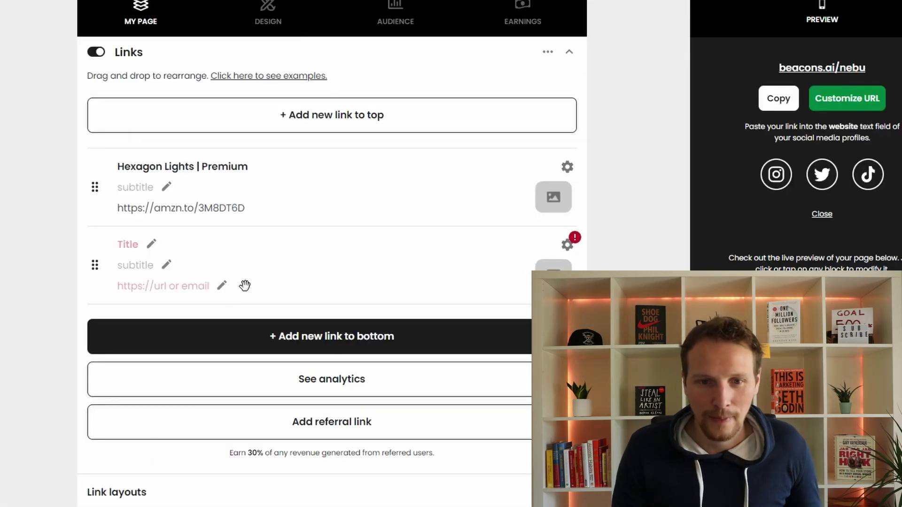
left_click(225, 287)
type("https://amzn.to/3hqw3HC")
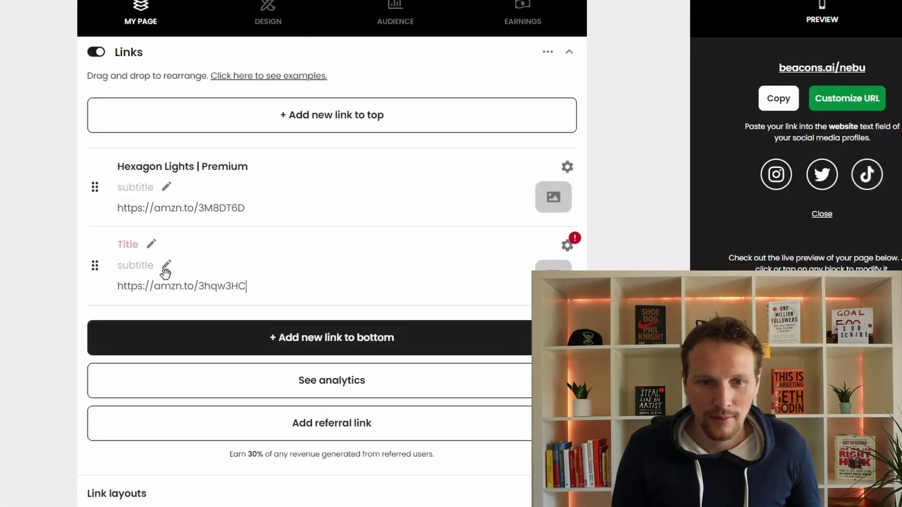
left_click(125, 244)
type("Richda")
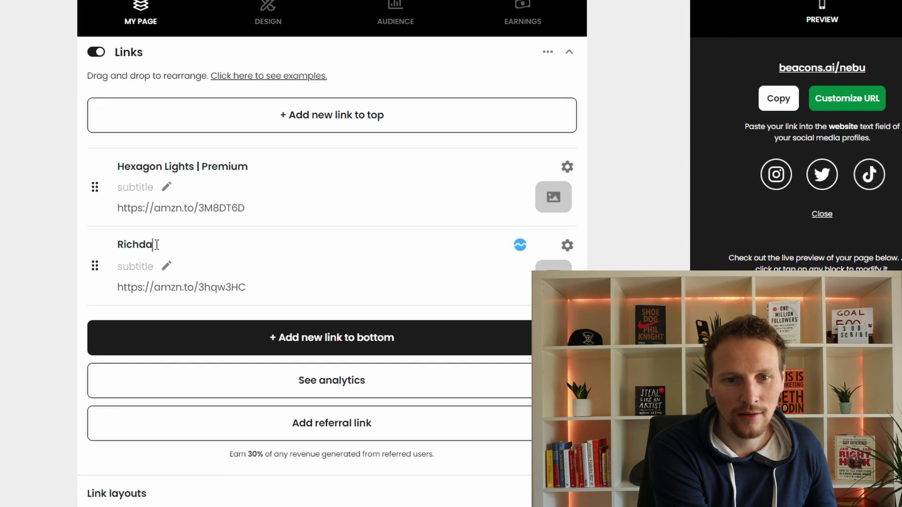
type("d Poor")
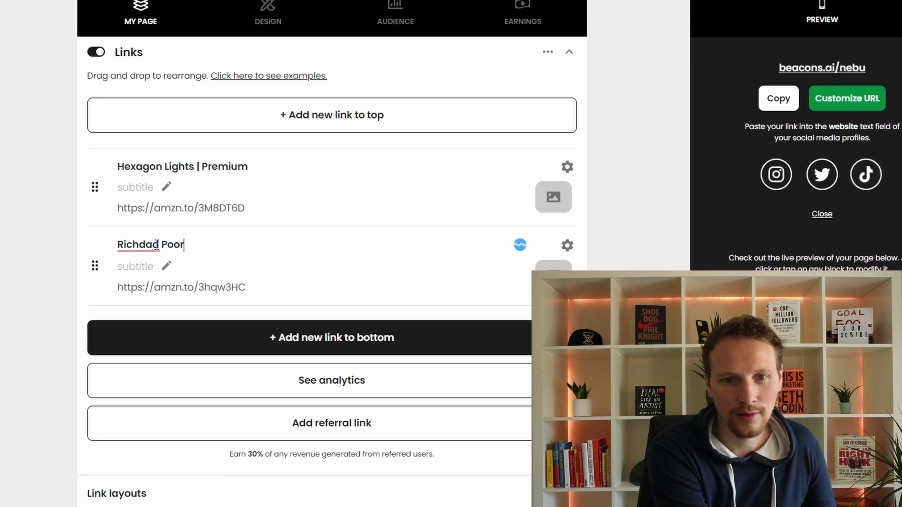
type("das")
key("BackSpace")
type("dad")
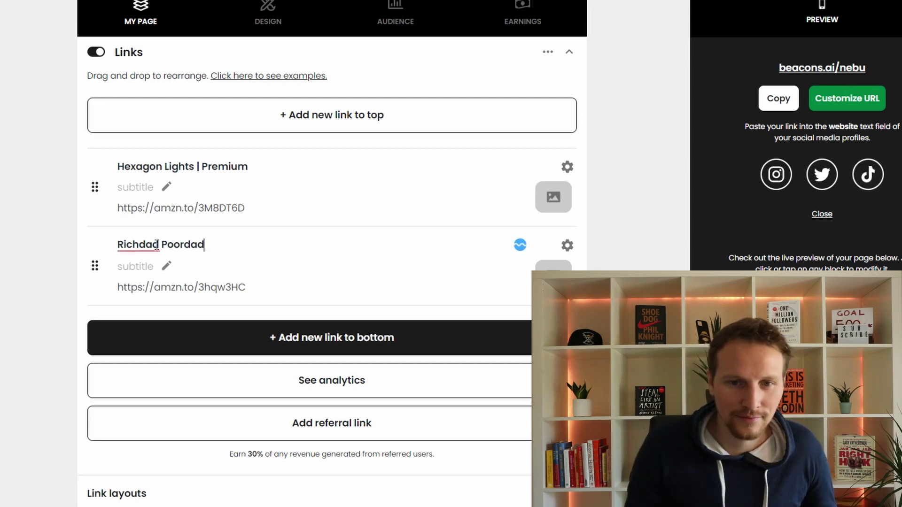
left_click(169, 265)
type("b")
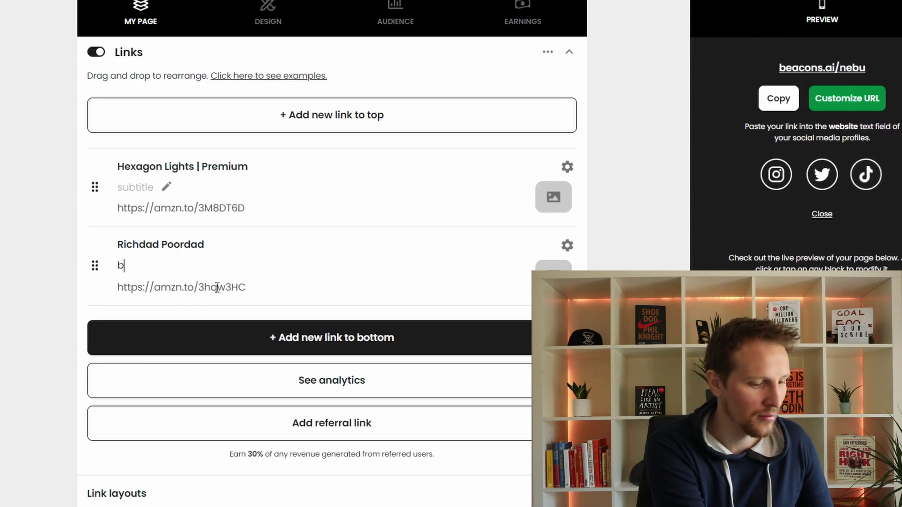
type("ook")
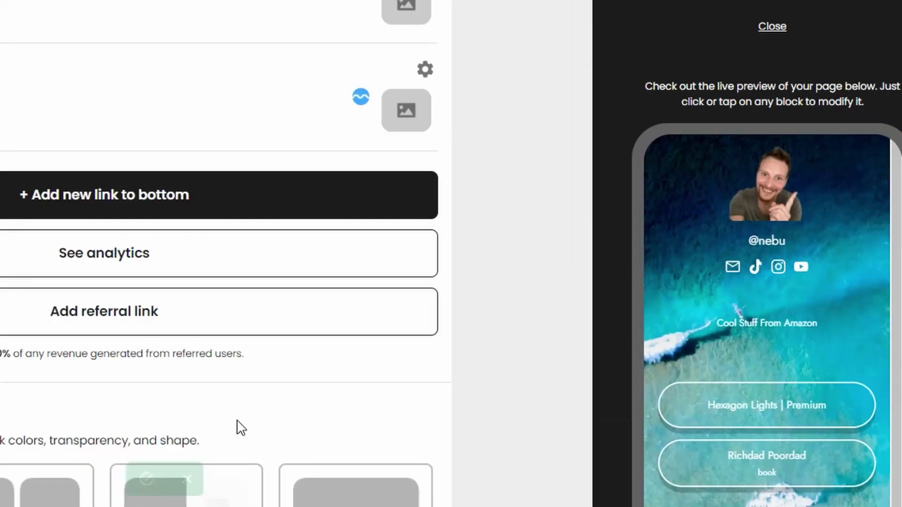
left_click(481, 235)
scroll(802, 328, "down", 3)
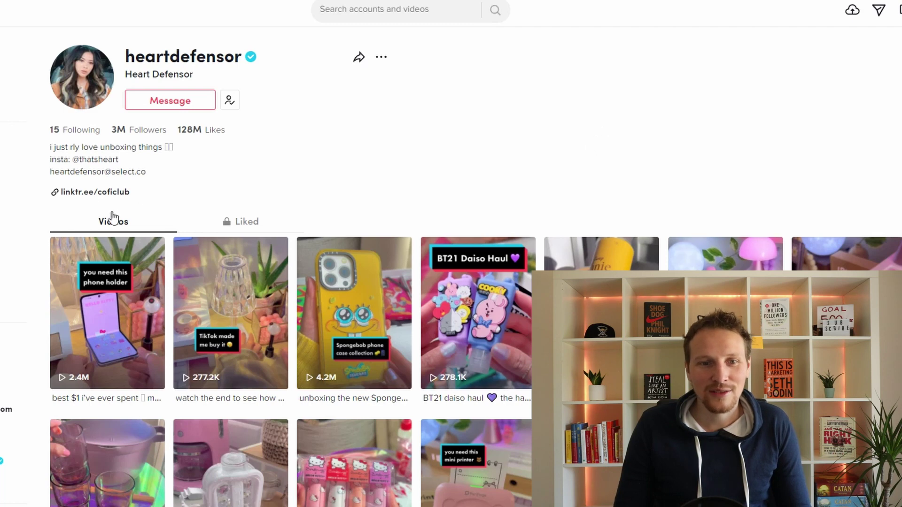
Open the Linktree page from the unboxing creator's TikTok bio
left_click(89, 193)
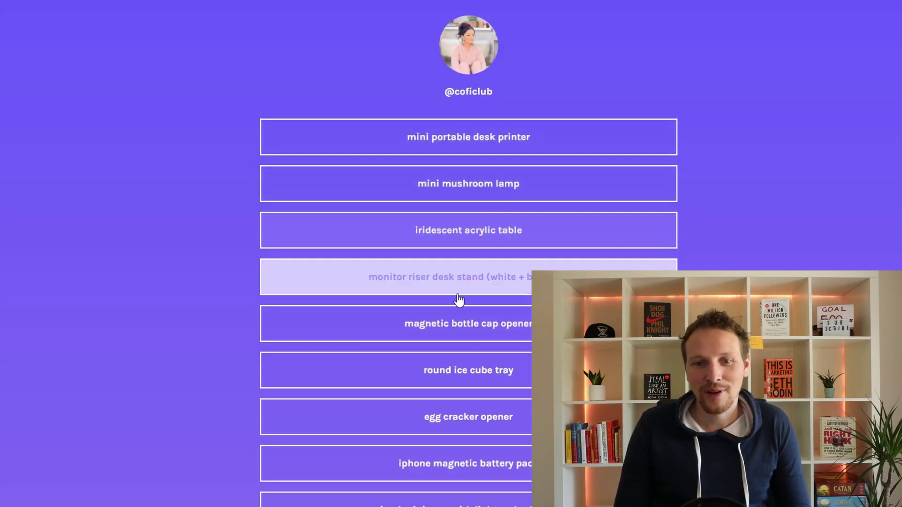
scroll(511, 118, "down", 7)
scroll(469, 254, "down", 9)
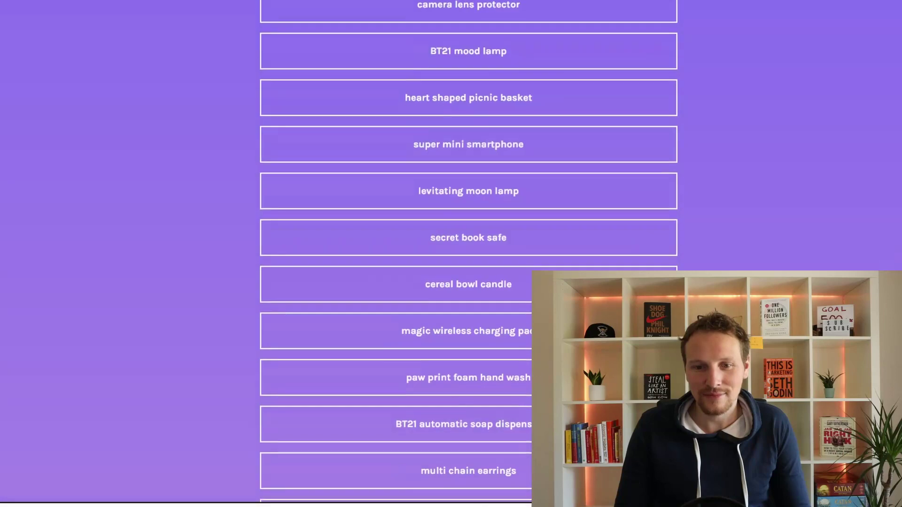
scroll(468, 253, "down", 7)
scroll(469, 254, "down", 8)
scroll(468, 253, "down", 9)
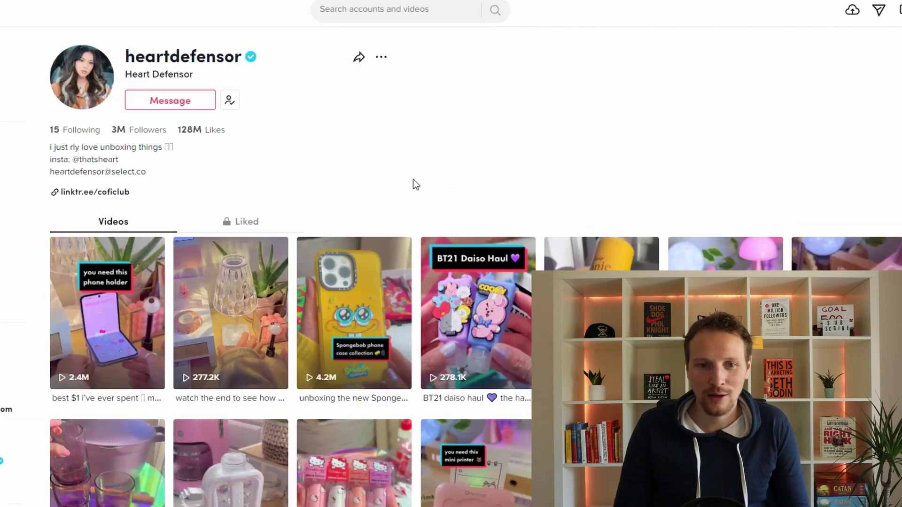
scroll(584, 164, "down", 4)
left_click(221, 328)
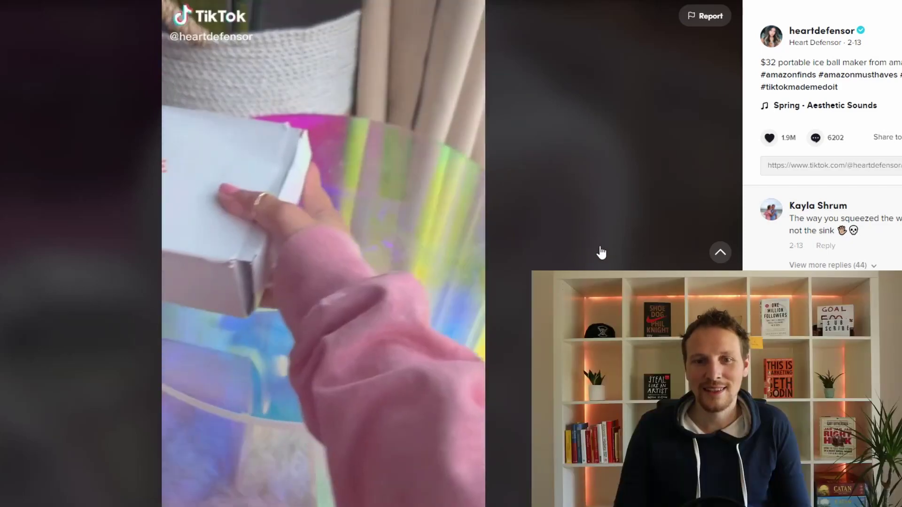
left_click(401, 304)
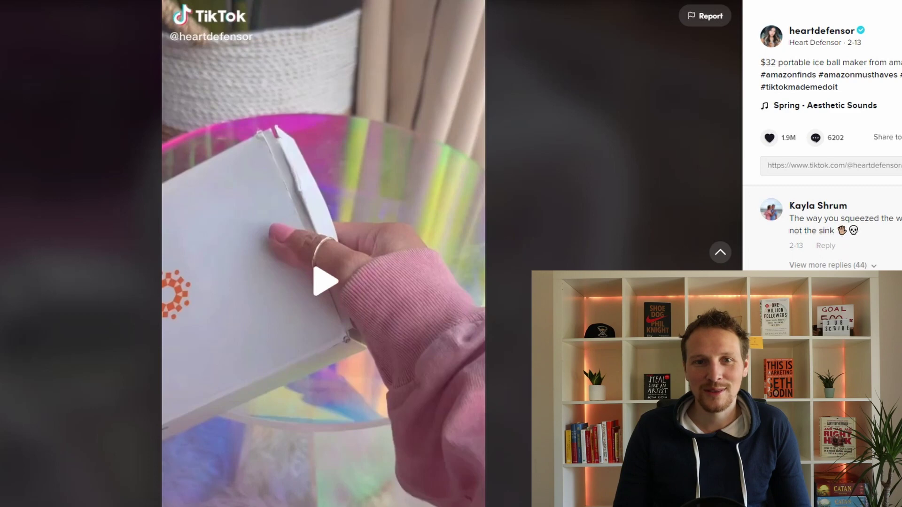